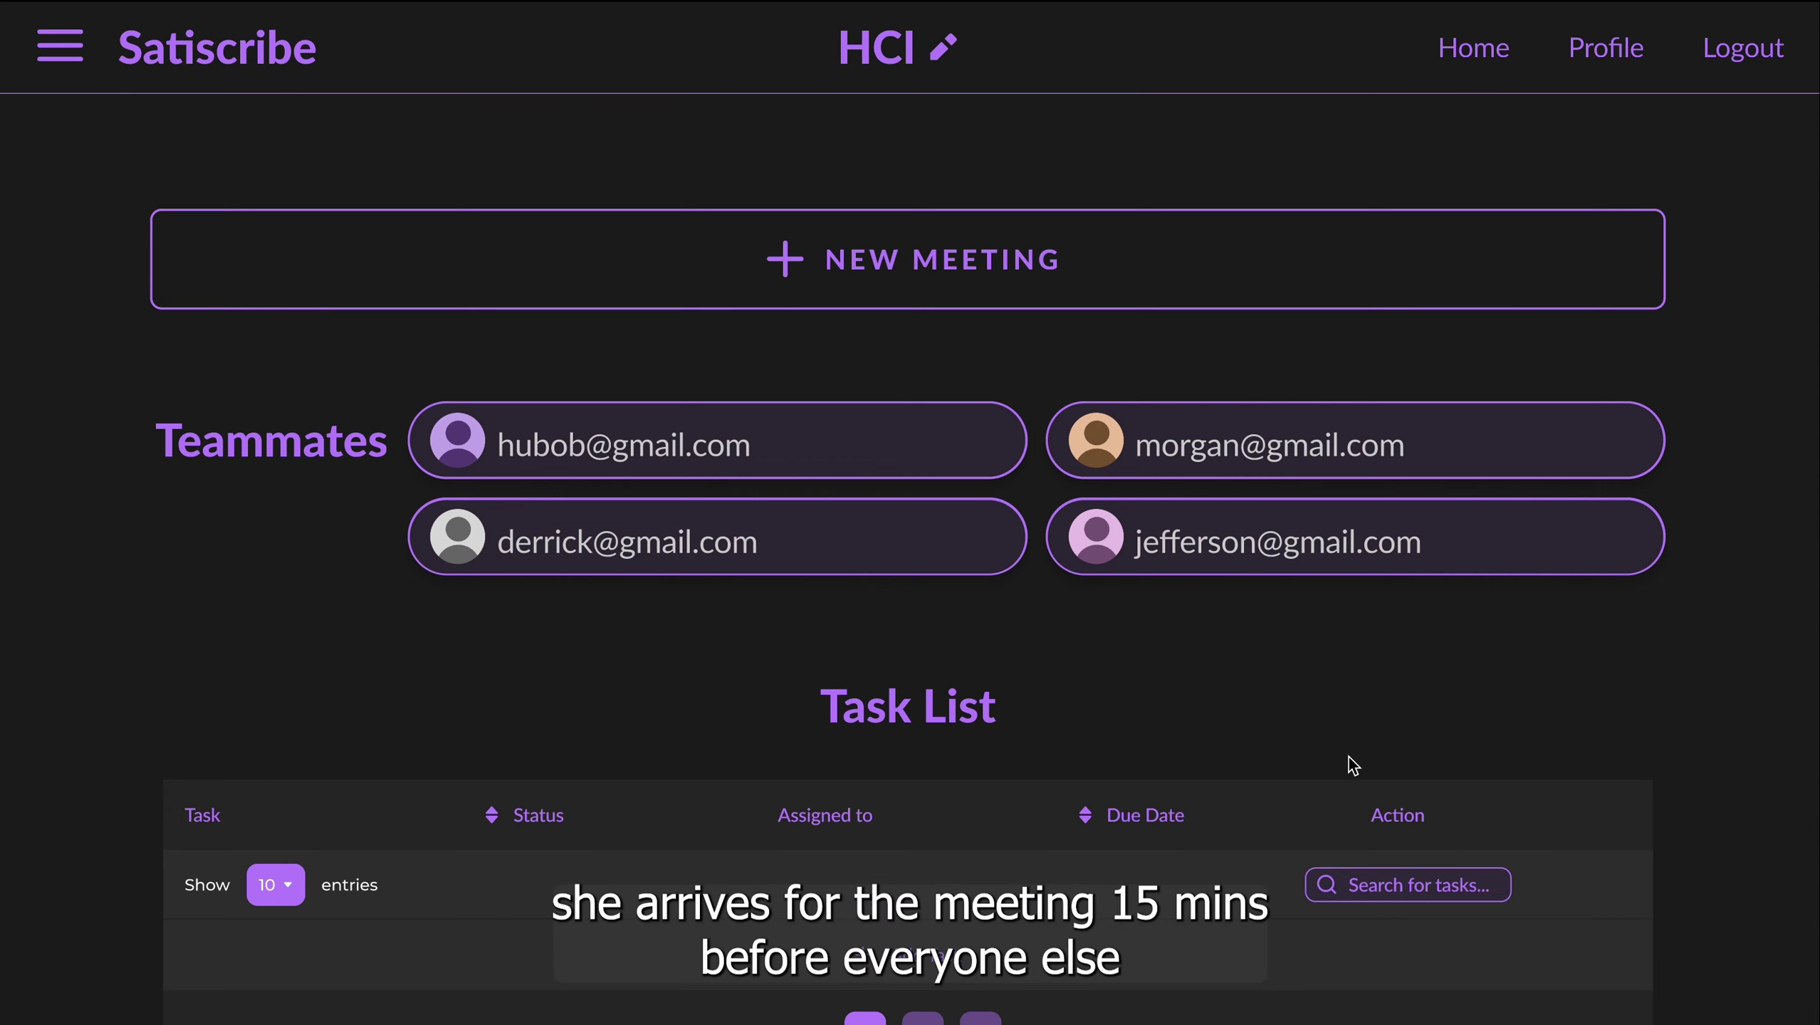
# Step: Scroll through all of the meeting template's blocks, then return to the top
pyautogui.click(1094, 272)
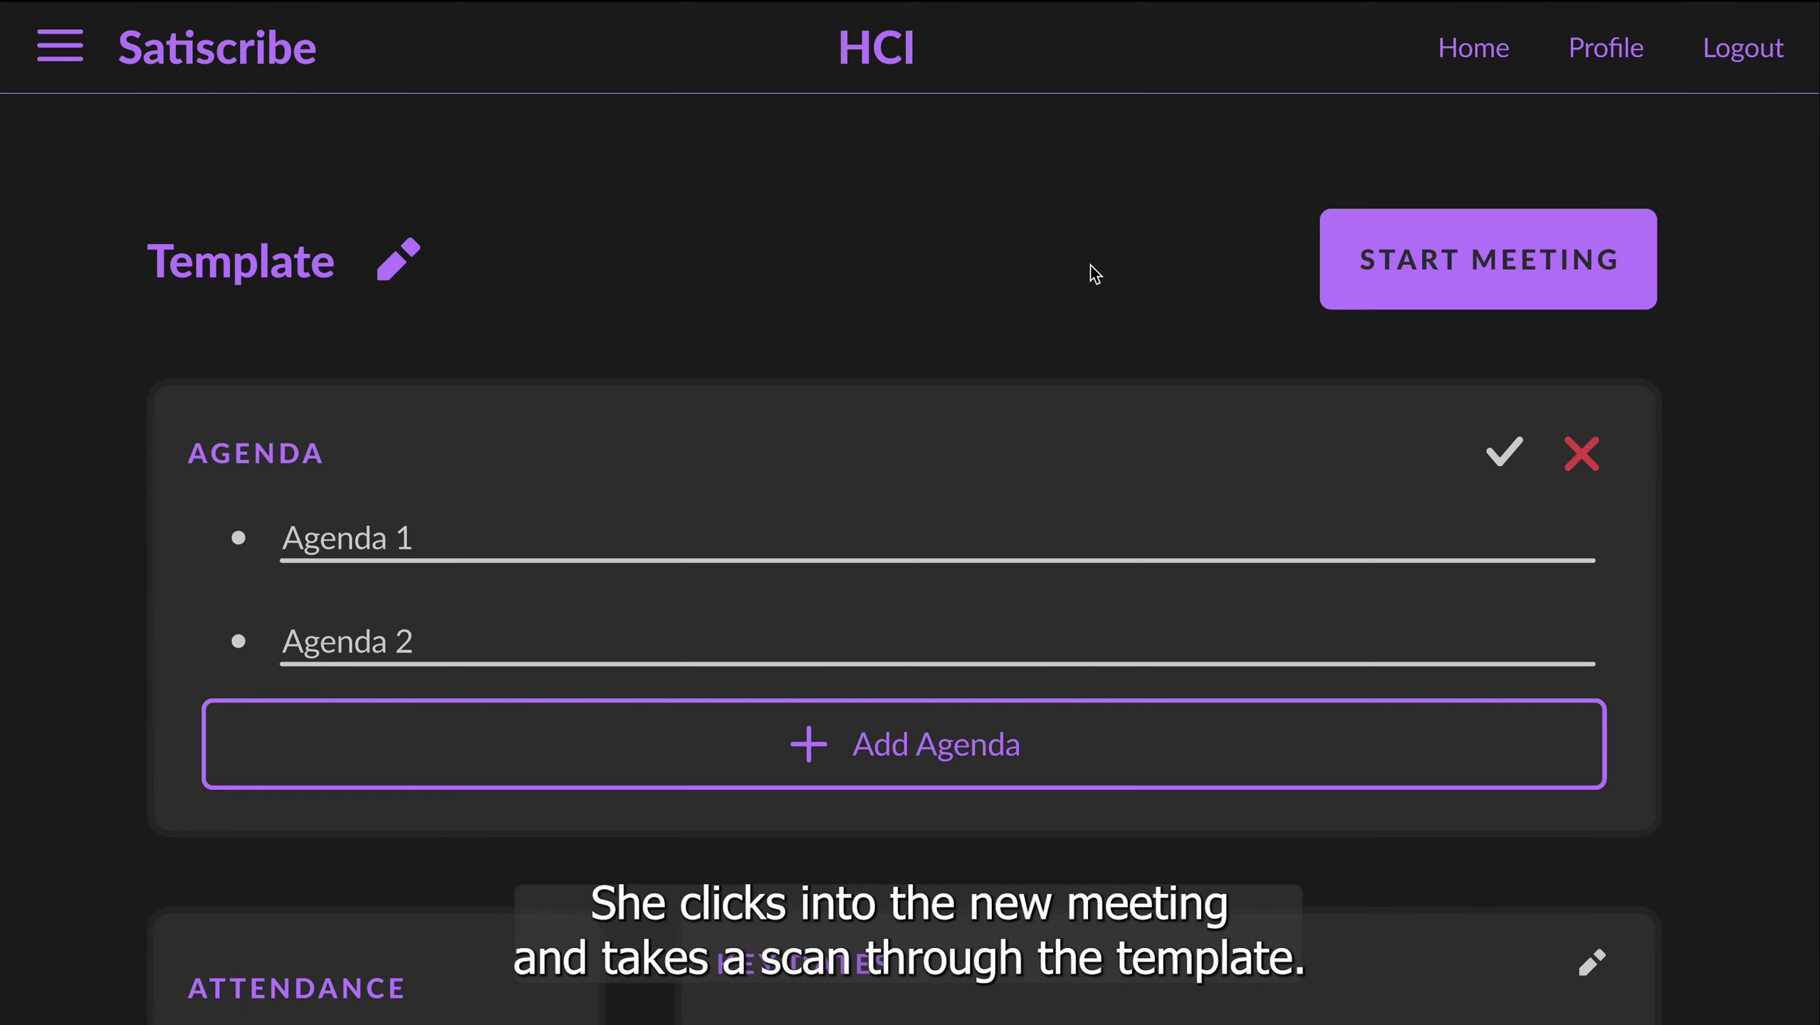
pyautogui.scroll(-5, 994, 411)
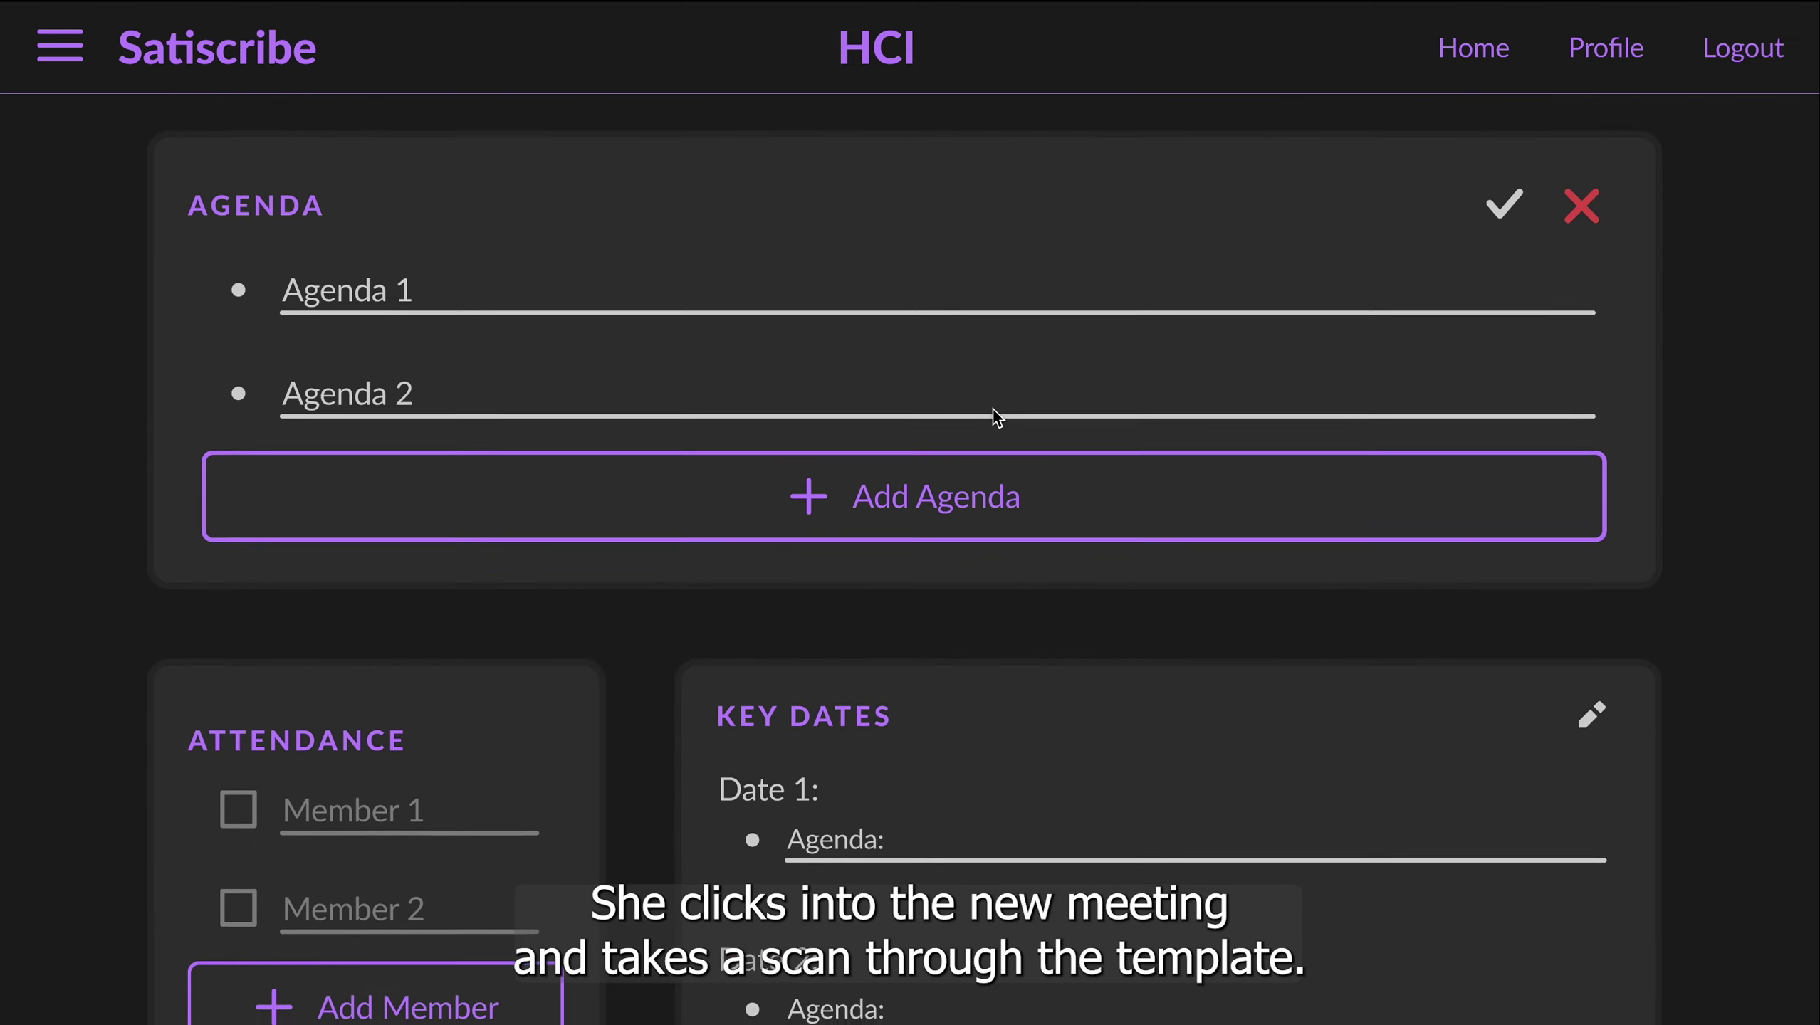
pyautogui.scroll(-6, 994, 409)
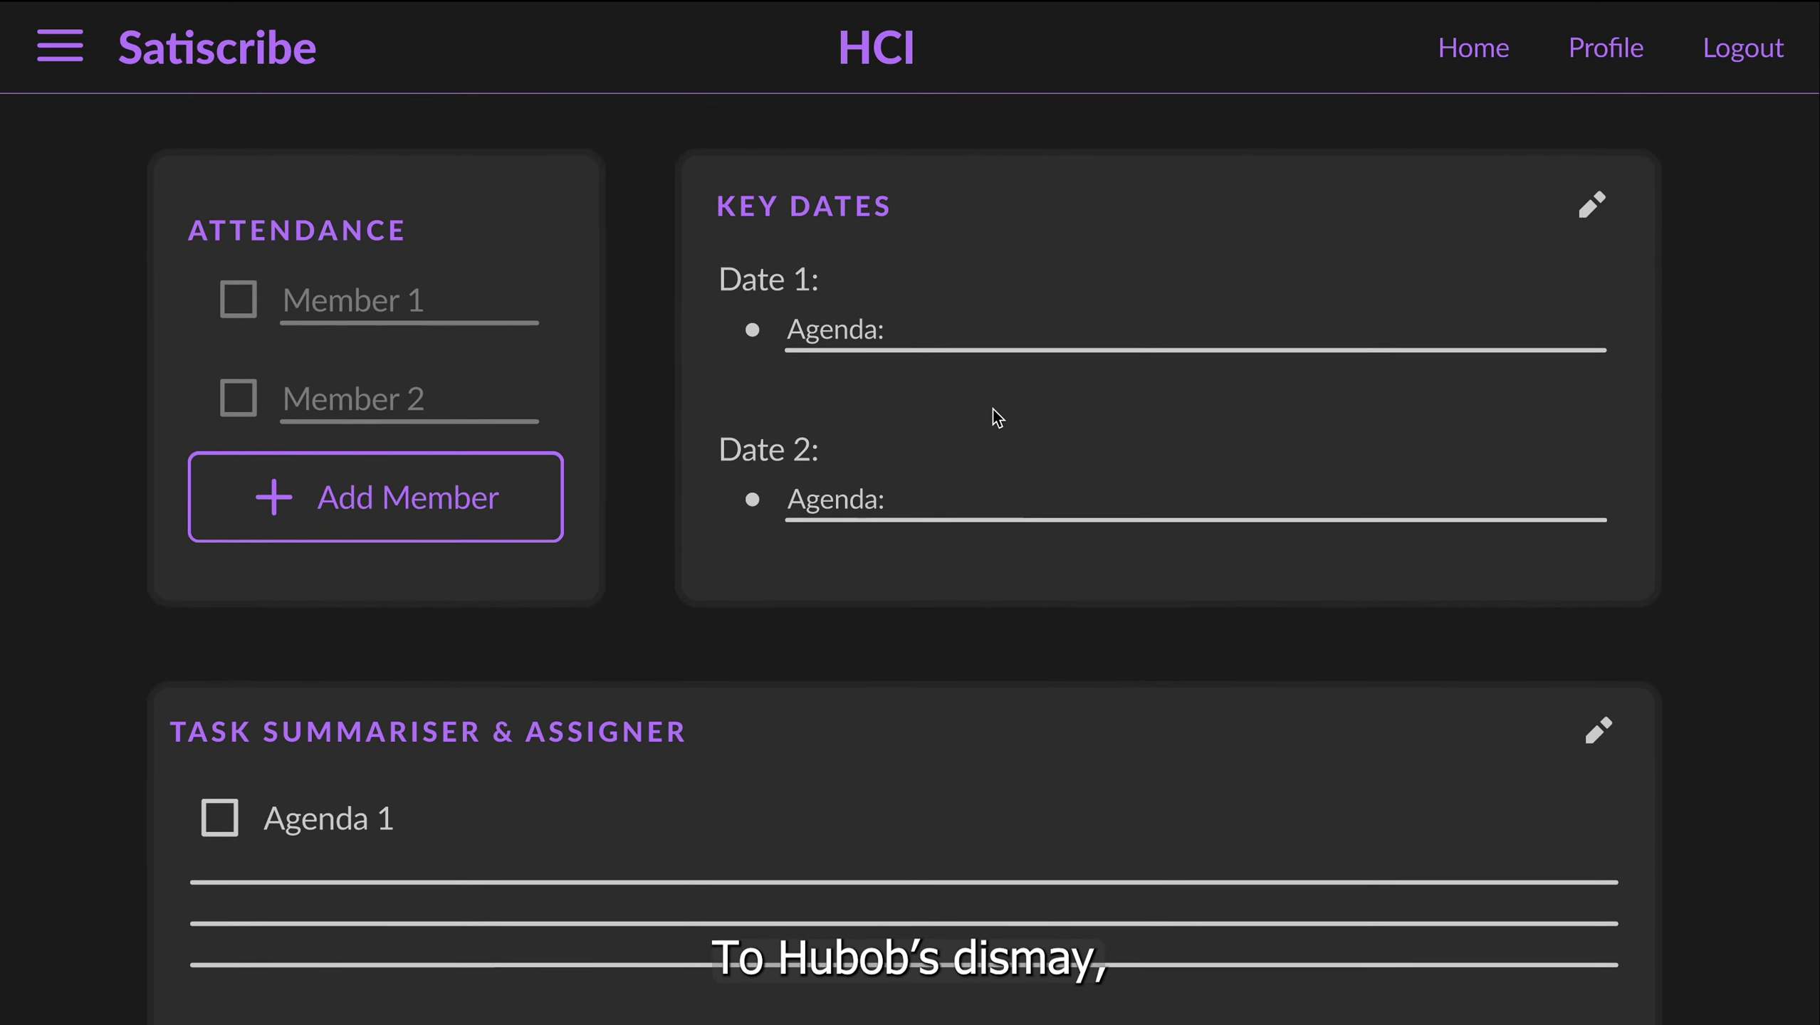
pyautogui.scroll(-3, 993, 409)
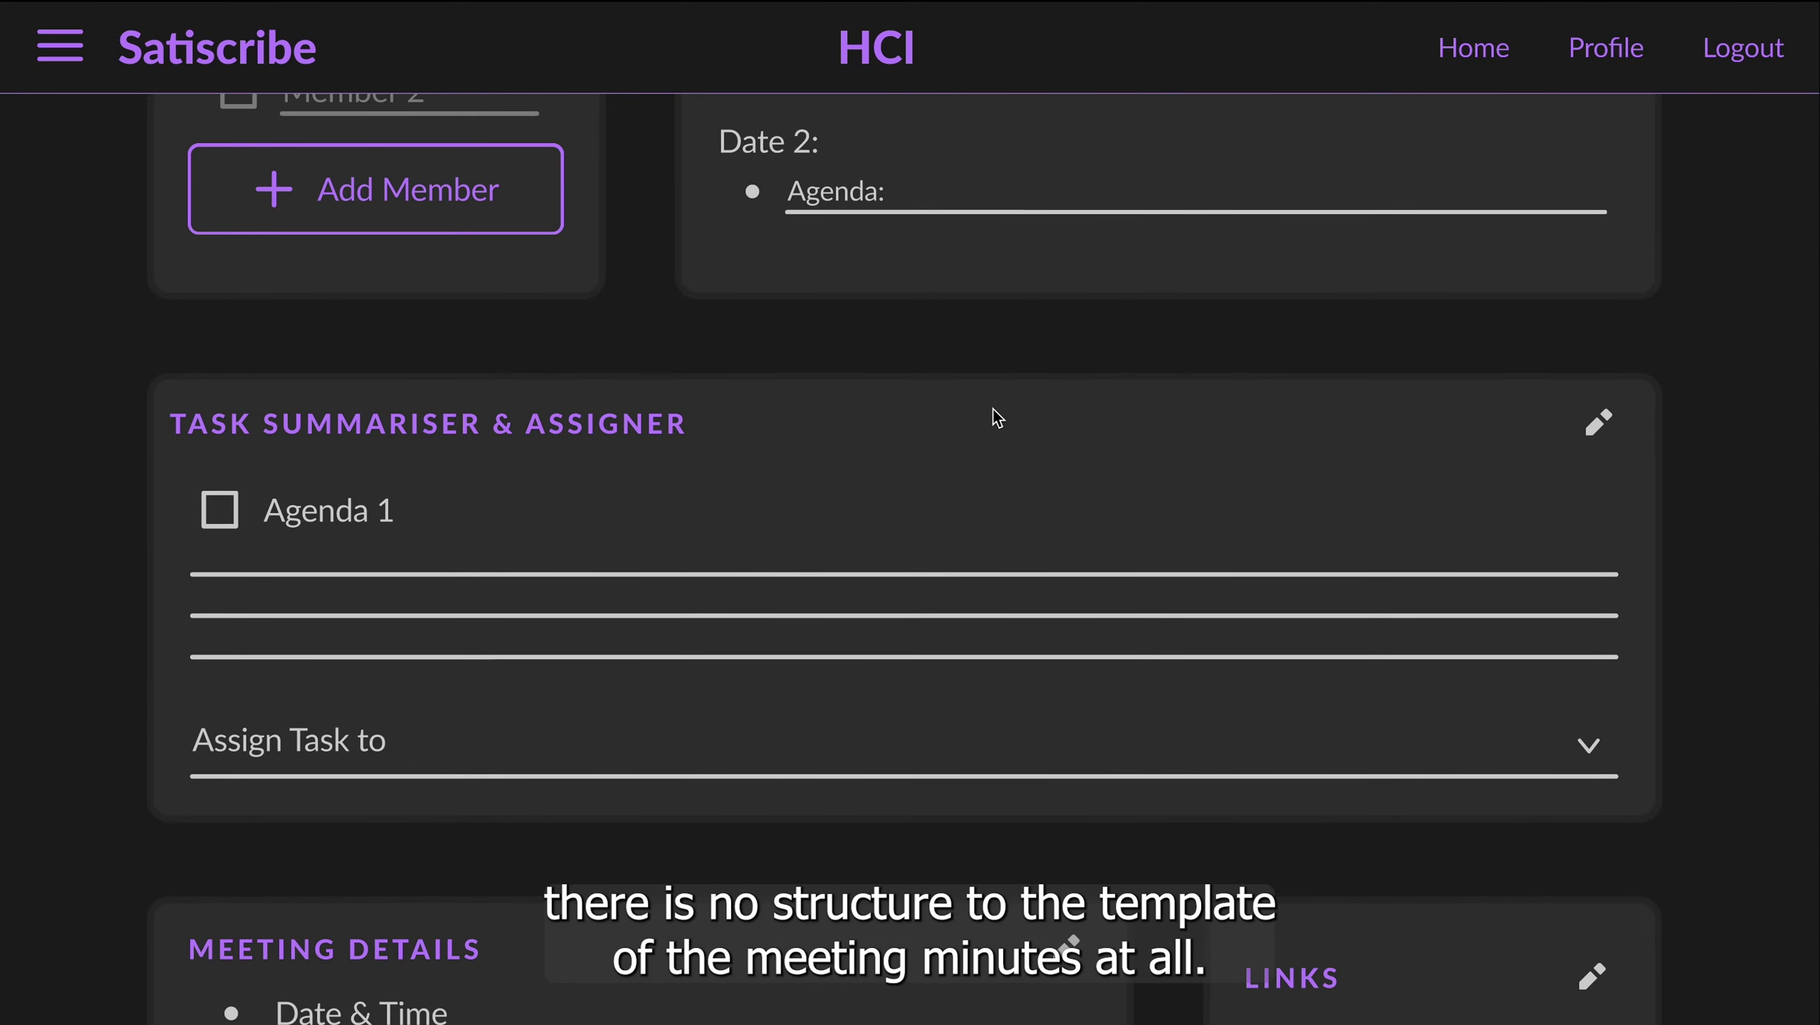
pyautogui.scroll(-2, 993, 409)
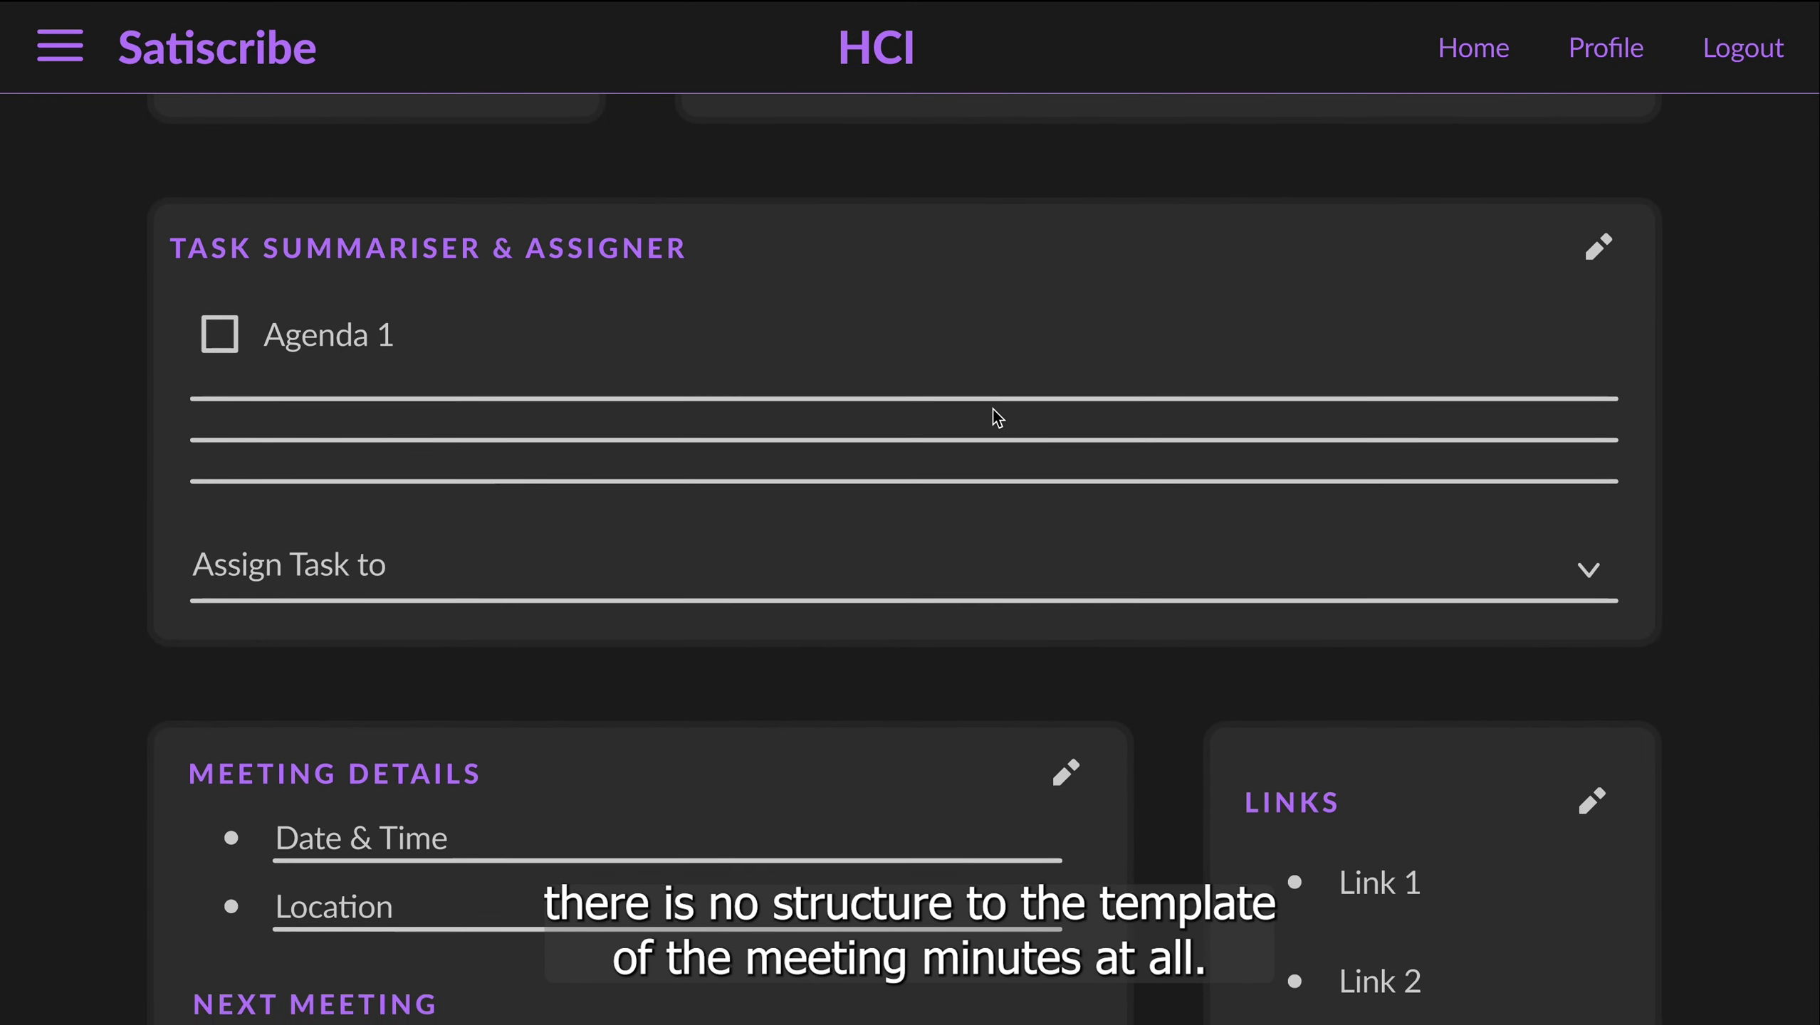
pyautogui.scroll(-7, 993, 409)
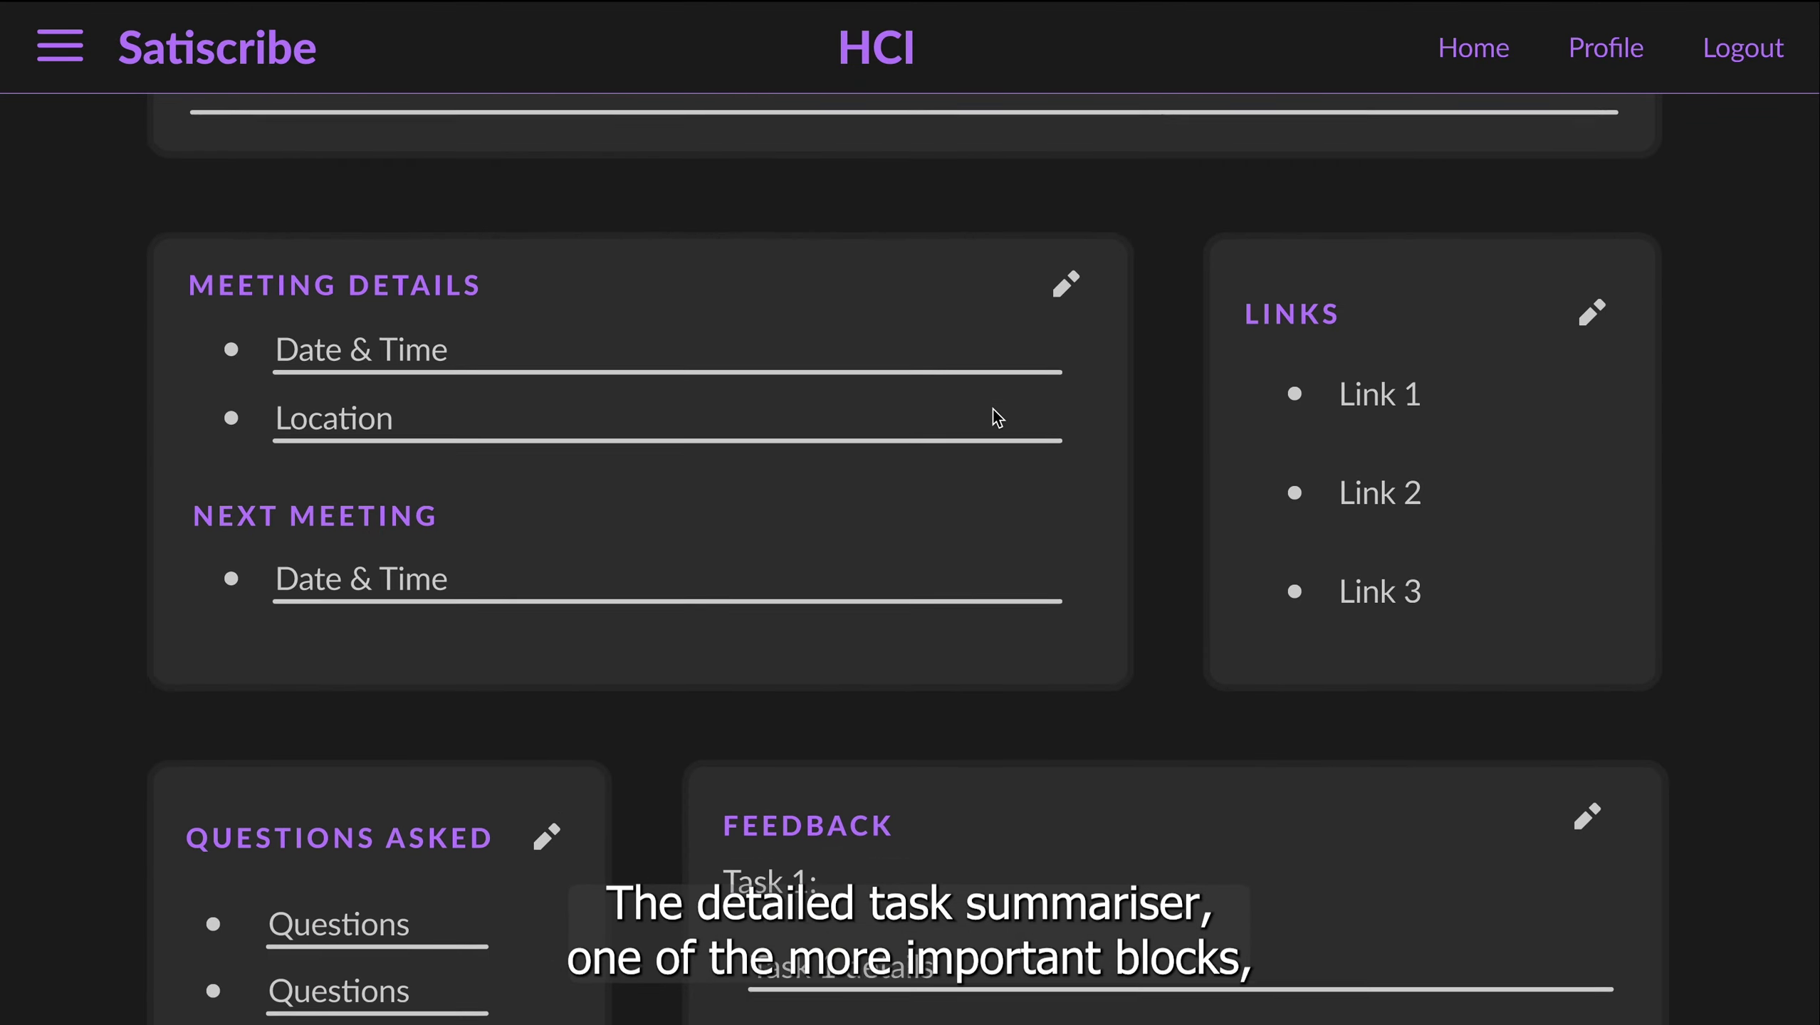
pyautogui.scroll(11, 993, 408)
pyautogui.scroll(-2, 993, 408)
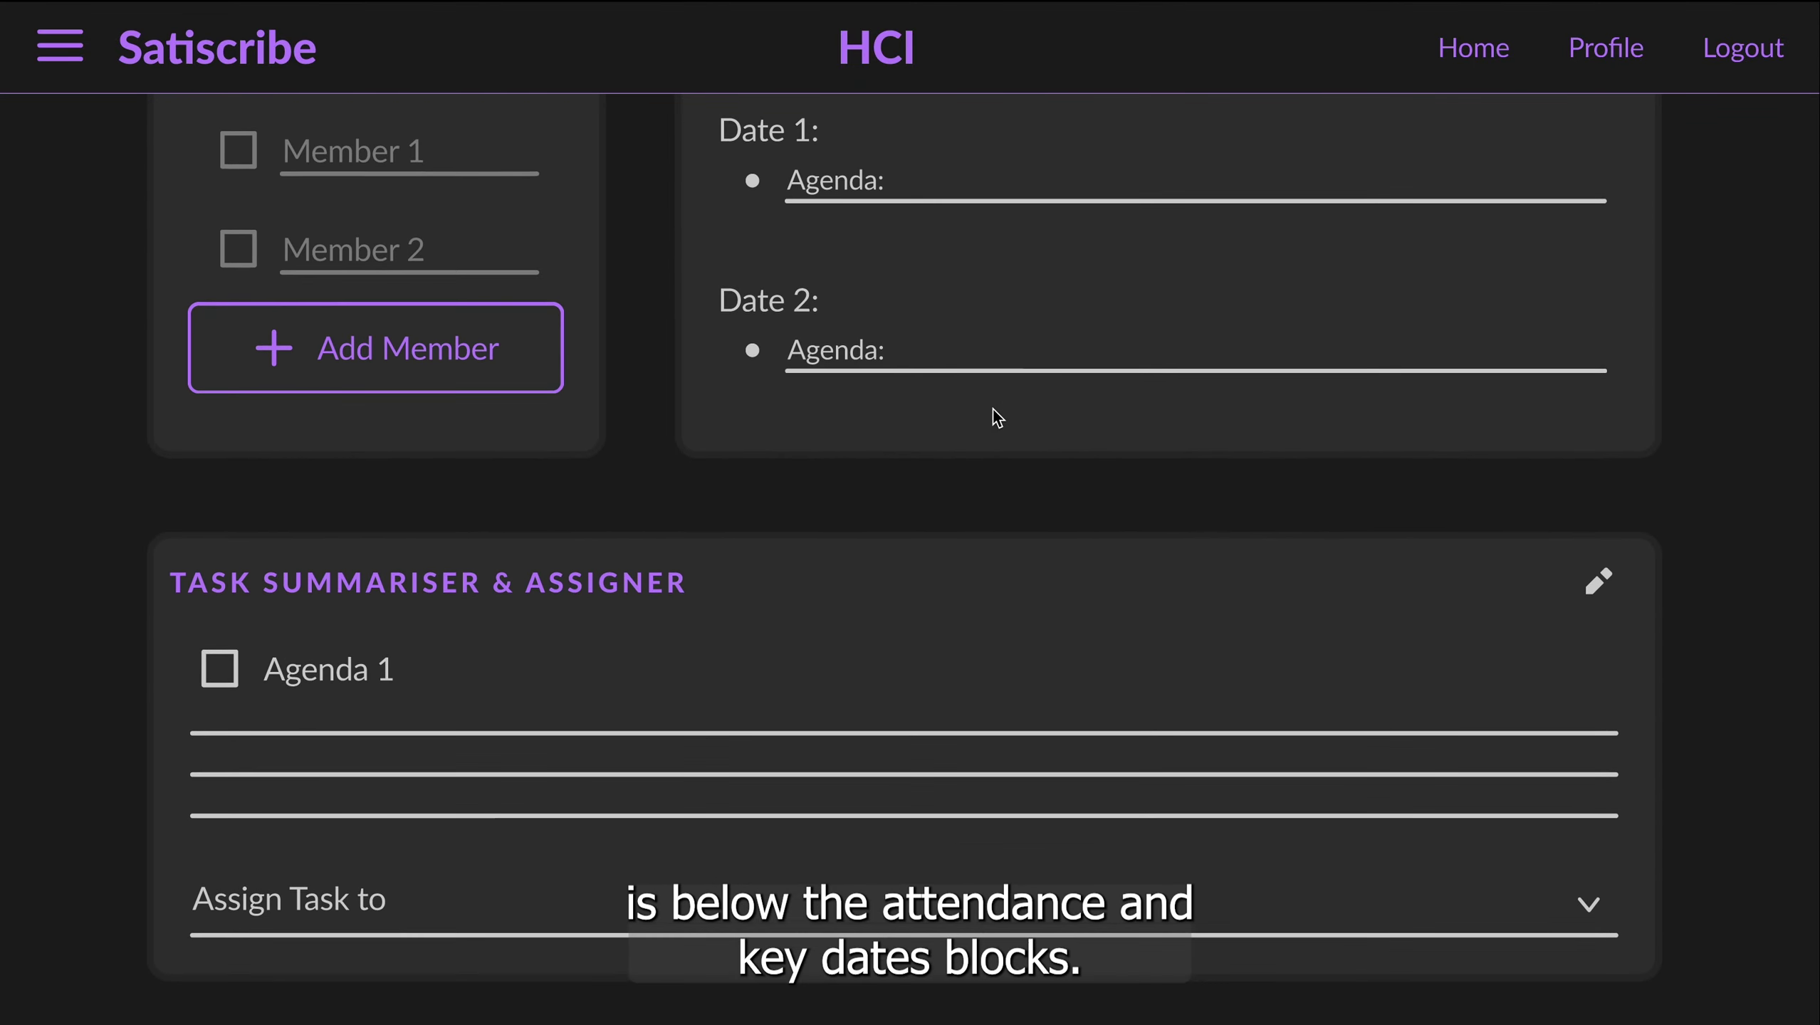
pyautogui.scroll(3, 993, 409)
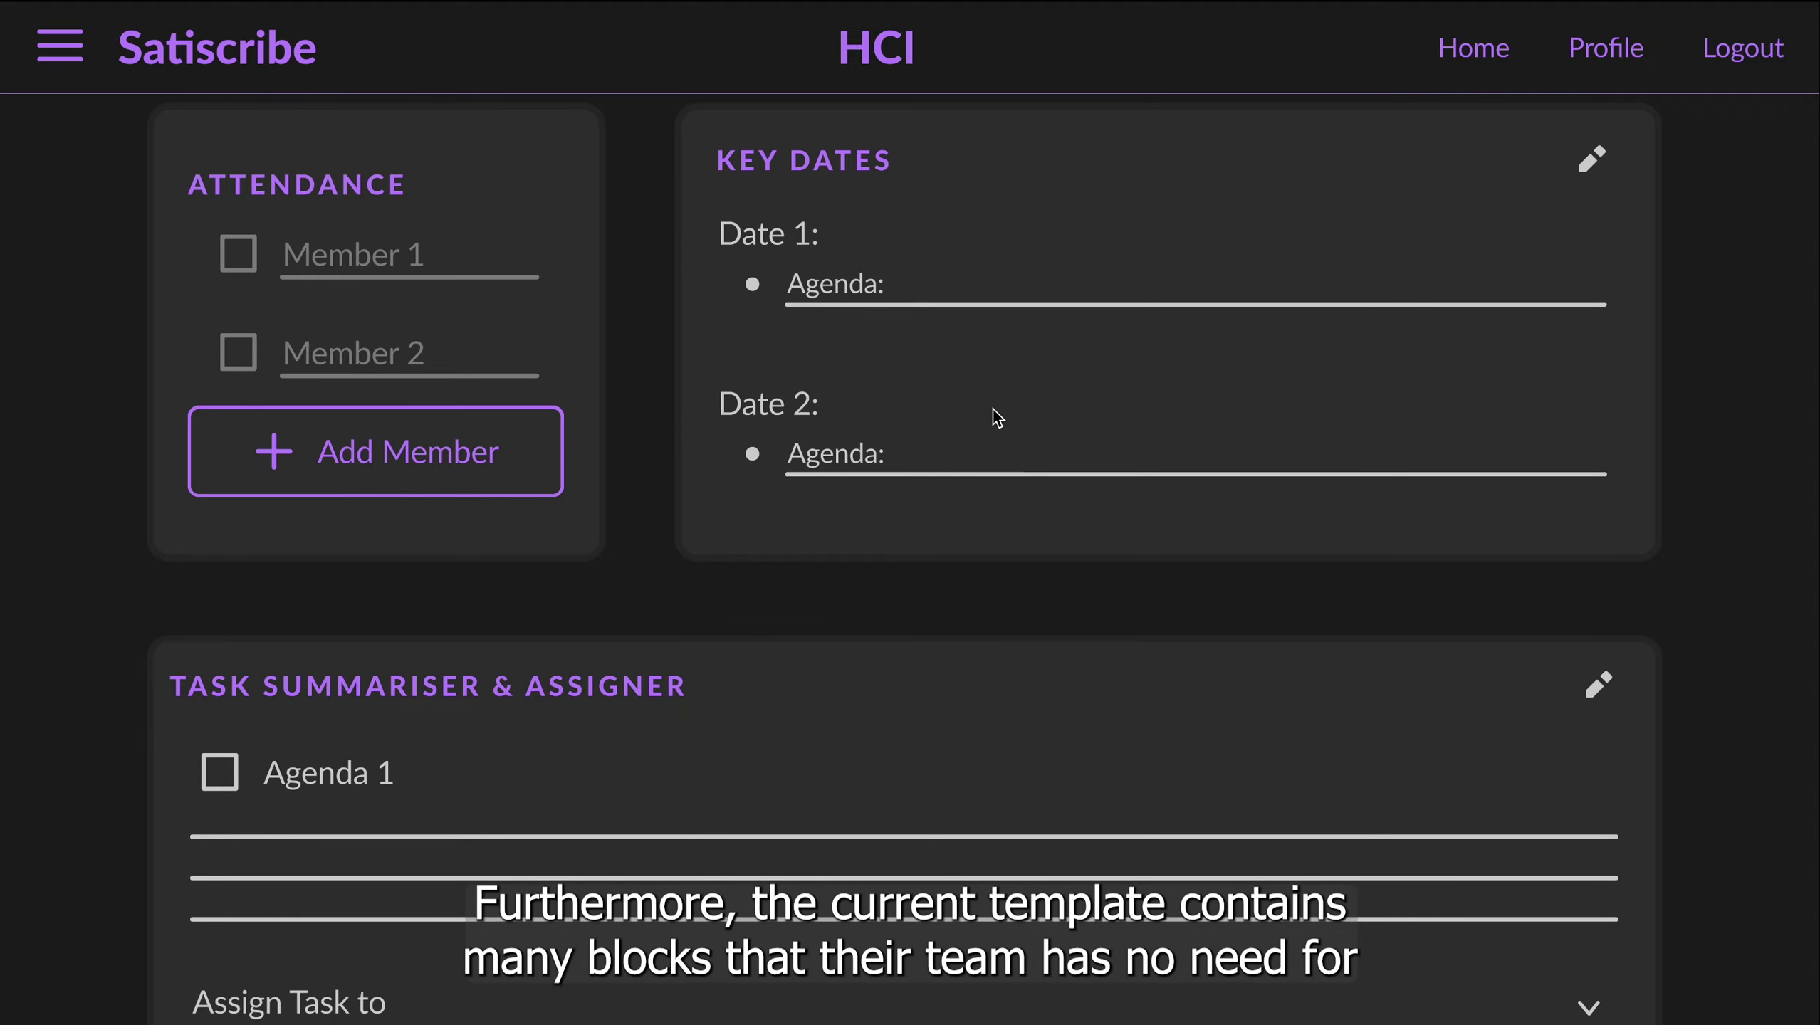
pyautogui.scroll(-9, 995, 410)
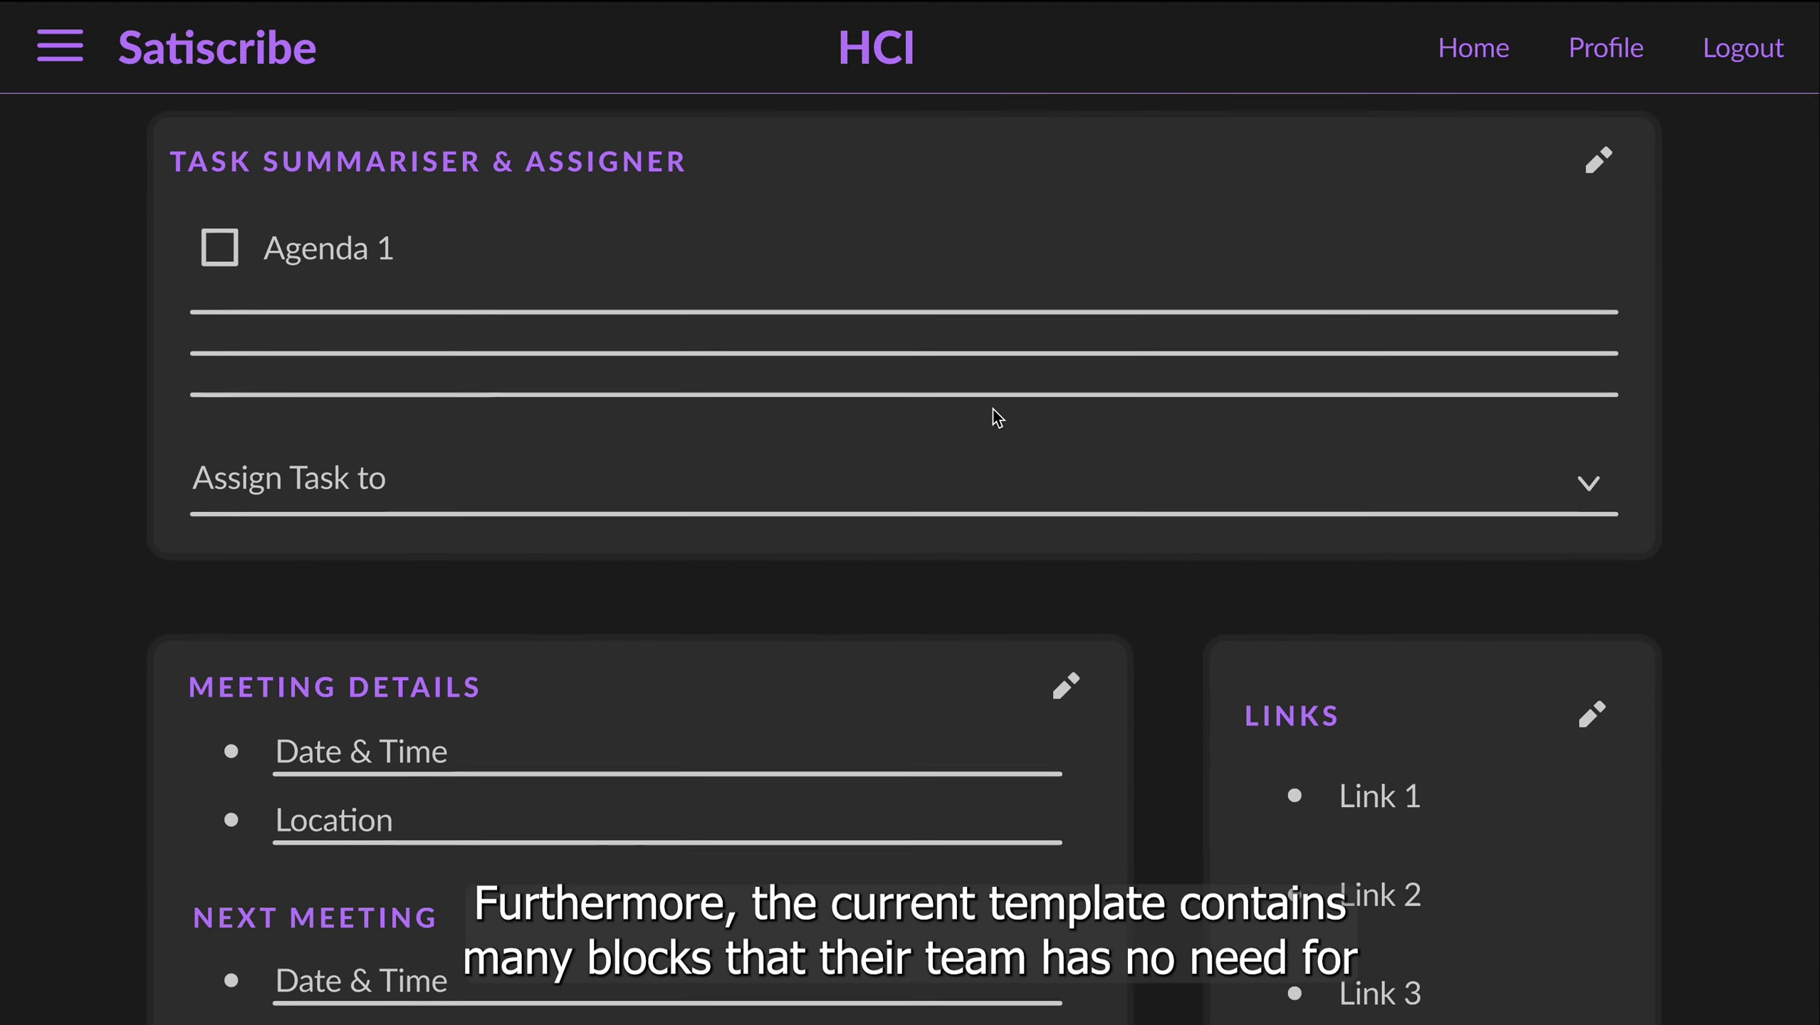
pyautogui.scroll(-4, 994, 411)
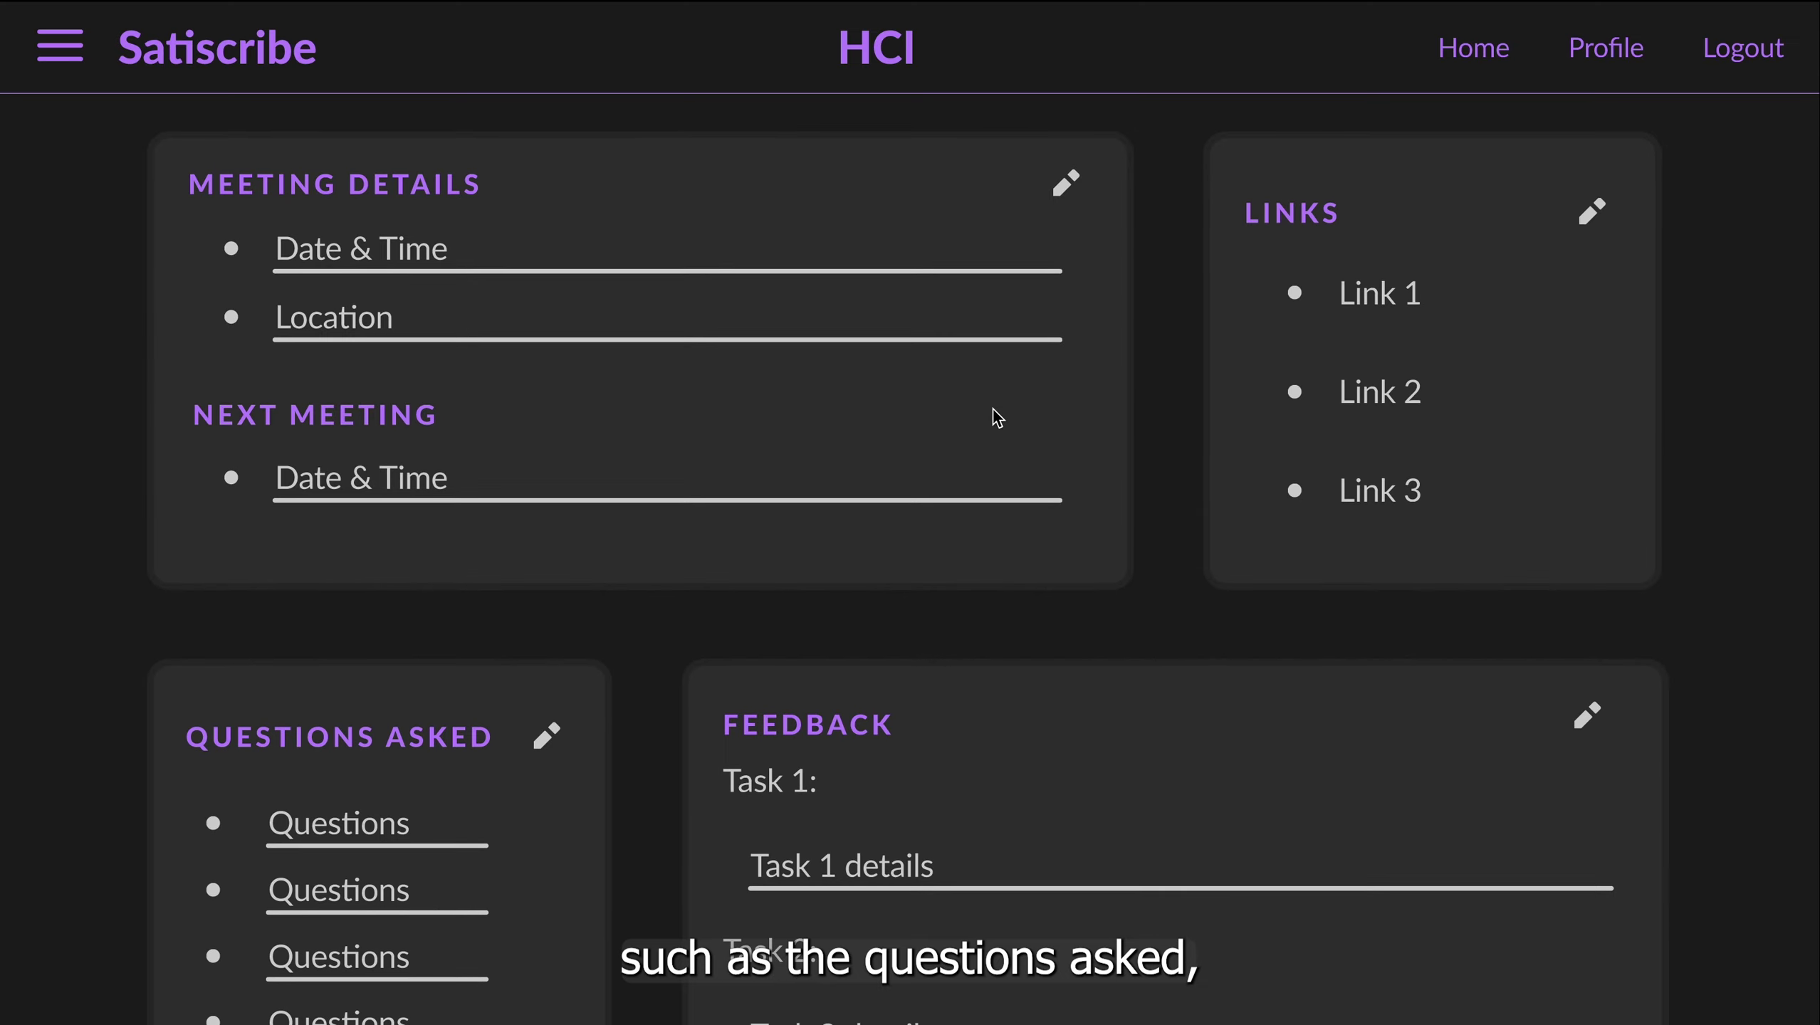
pyautogui.scroll(-8, 994, 410)
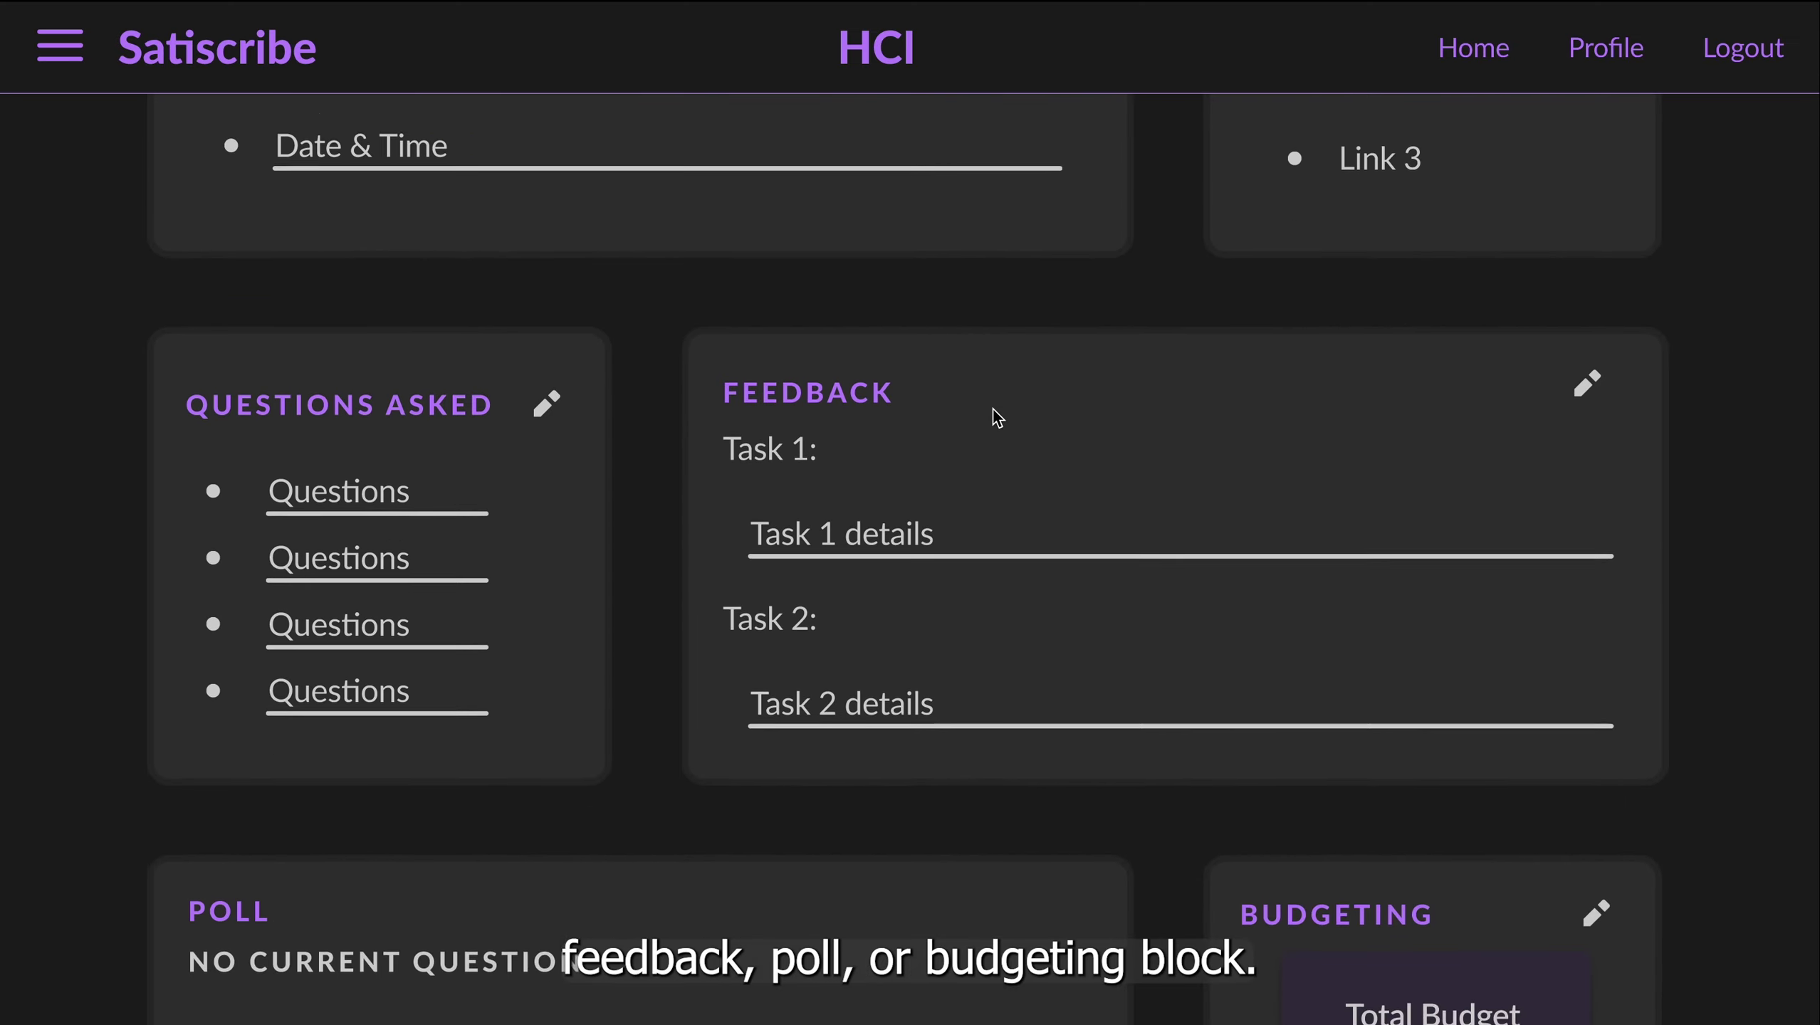
pyautogui.scroll(1, 994, 411)
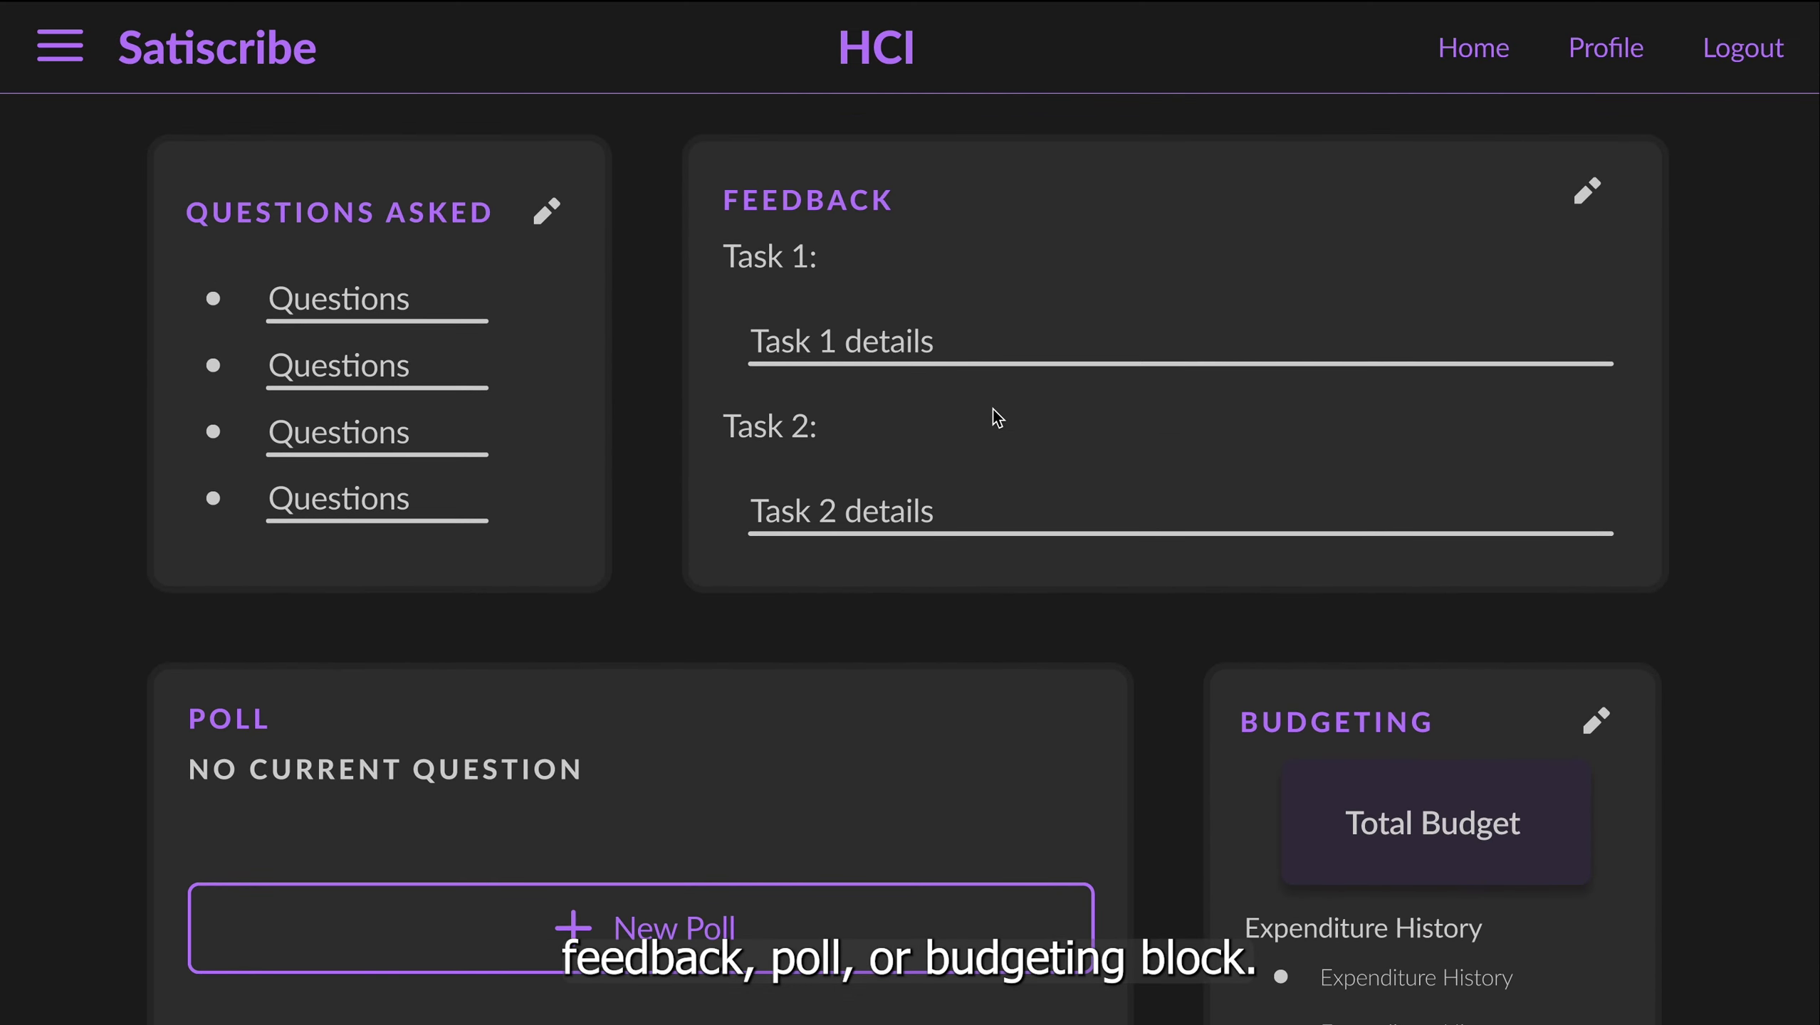
pyautogui.scroll(-2, 994, 410)
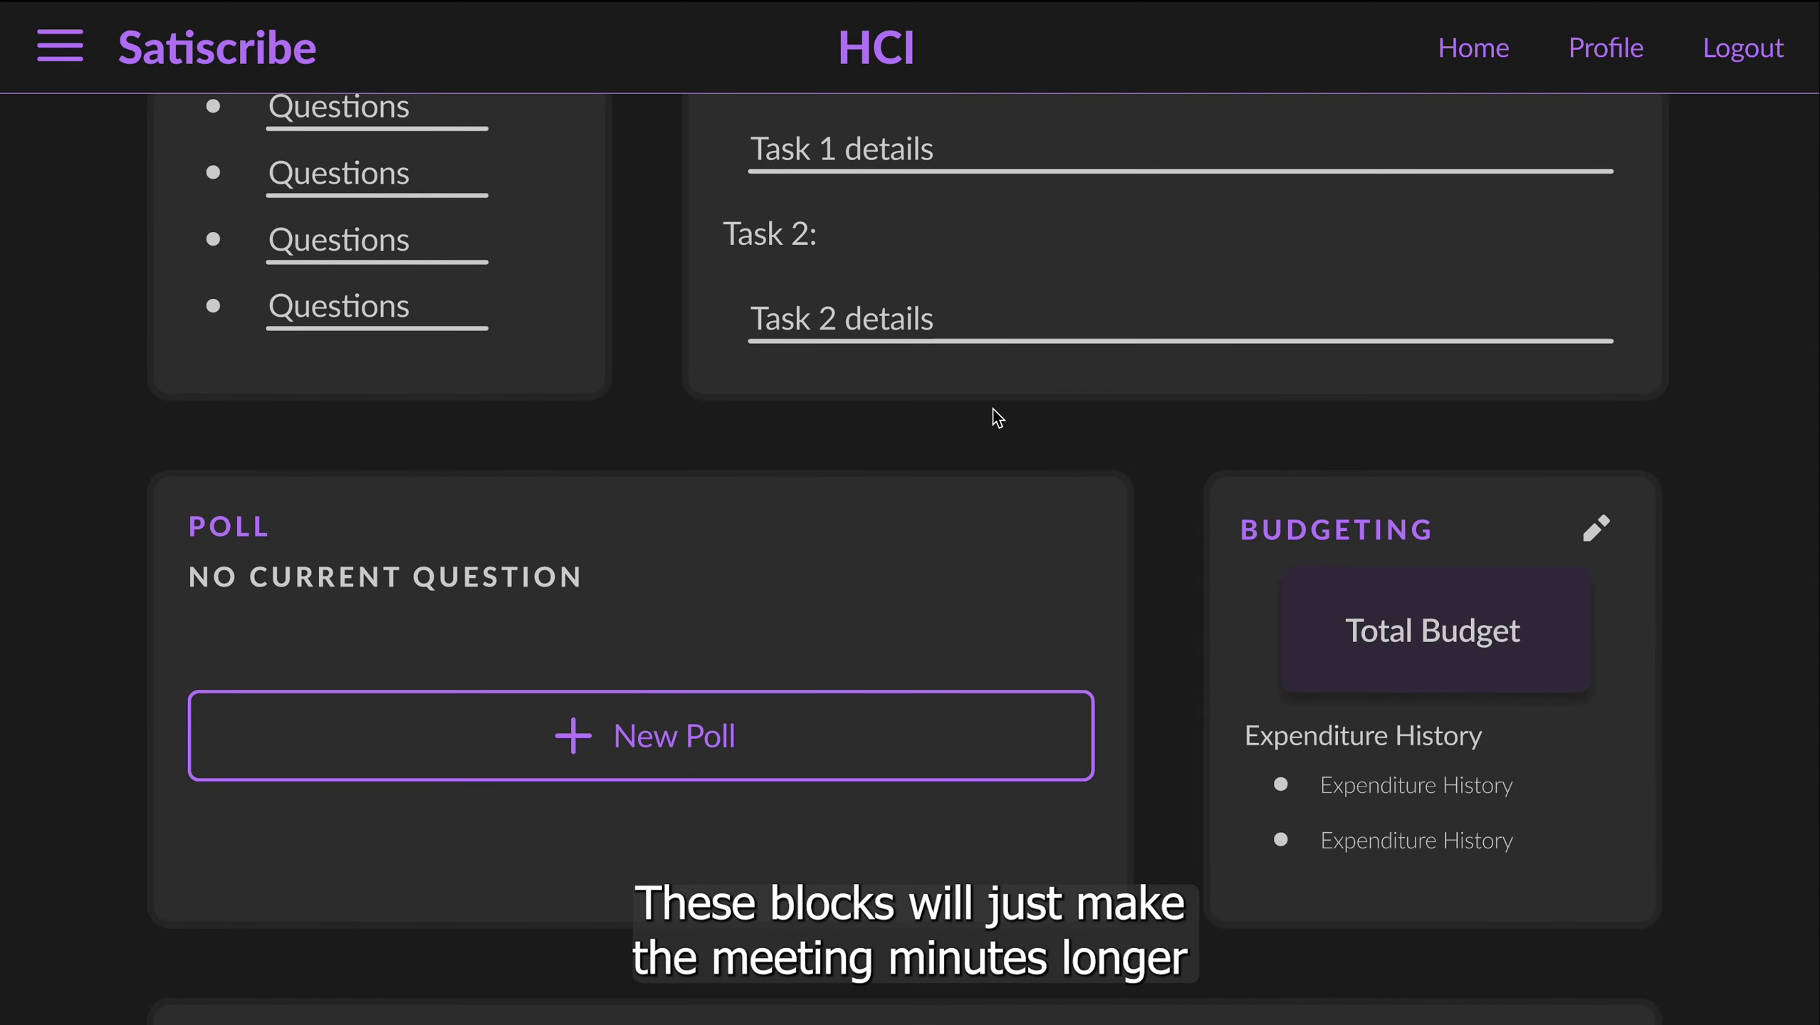
pyautogui.scroll(20, 994, 410)
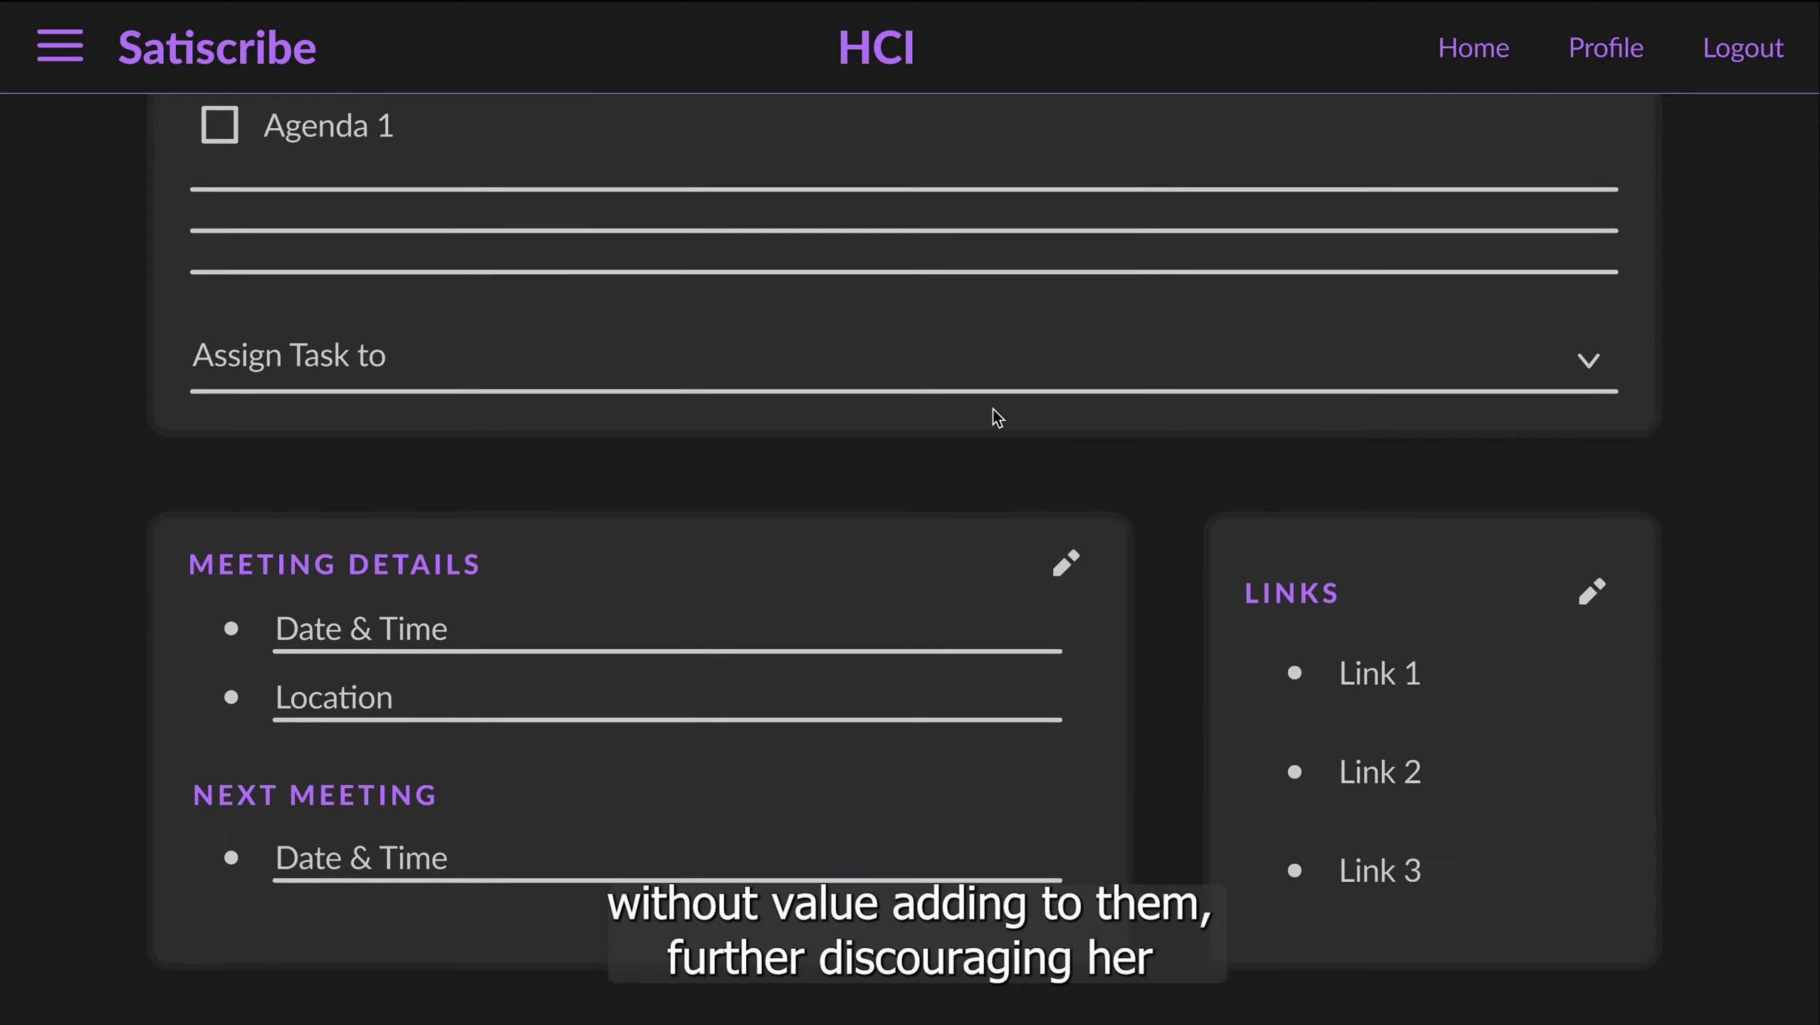
pyautogui.scroll(6, 993, 418)
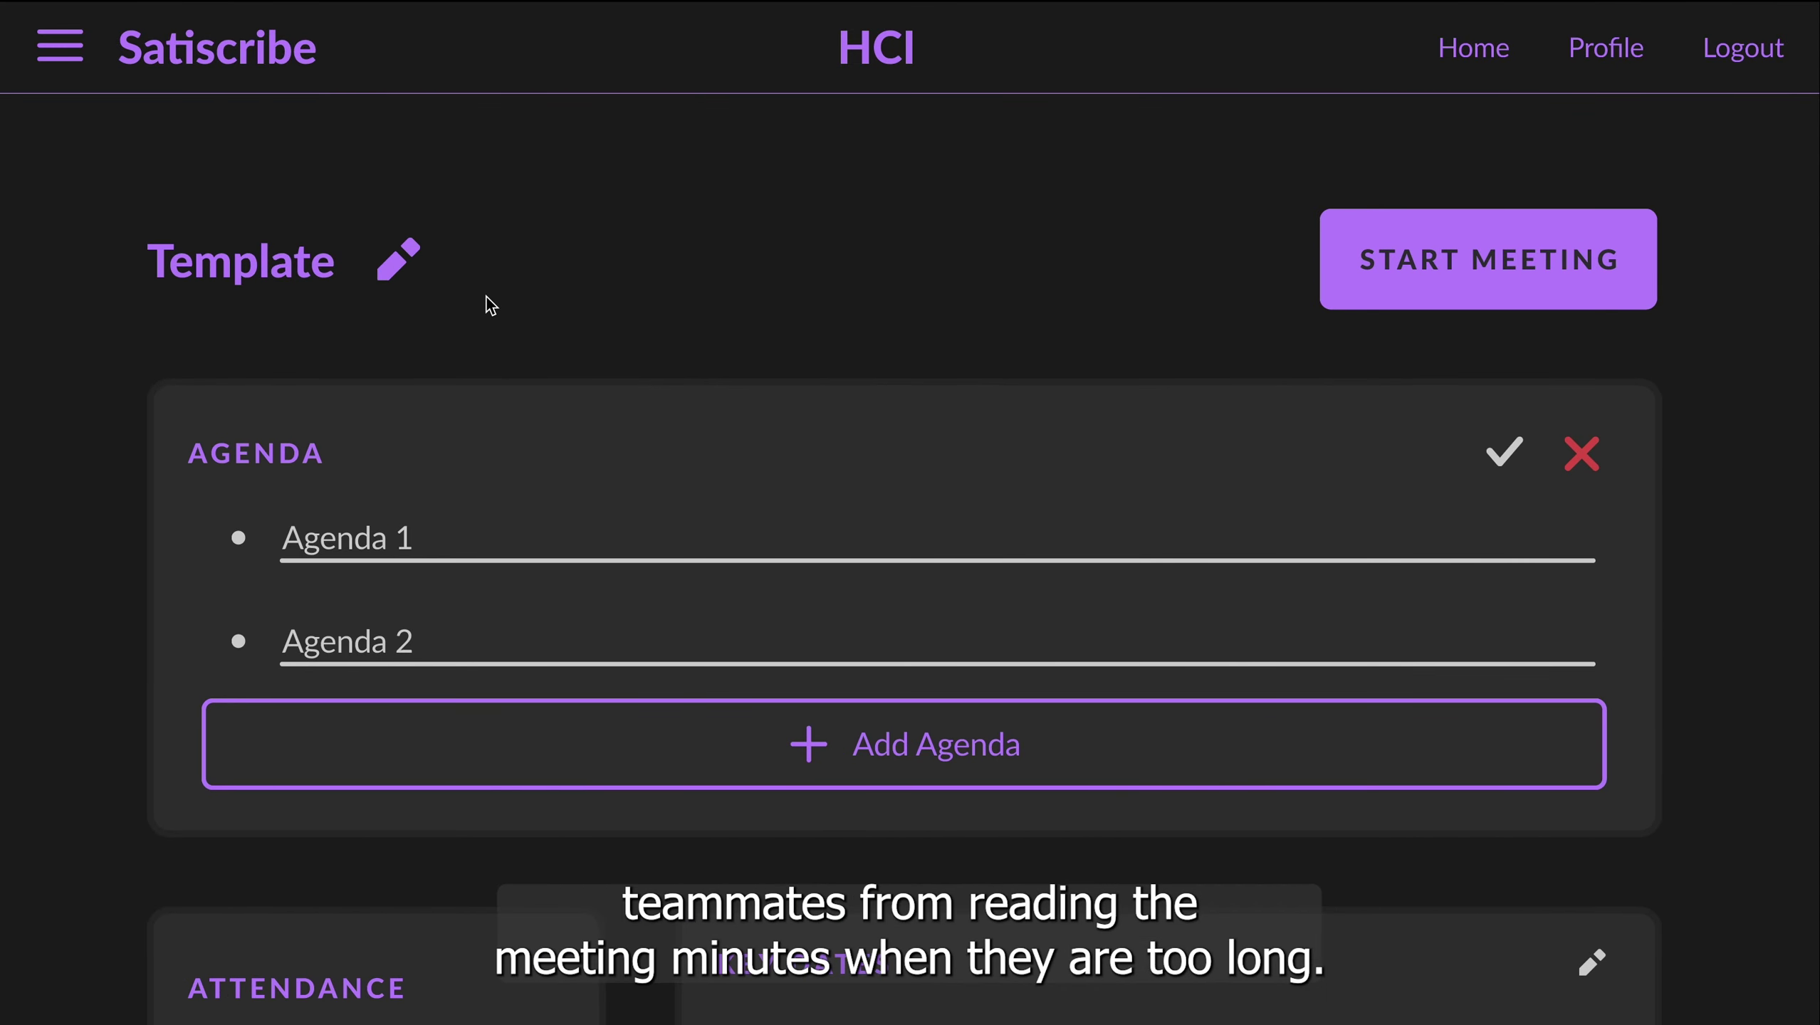
# Step: Open the template editor and start a brand-new template from the saved-templates list
pyautogui.click(397, 262)
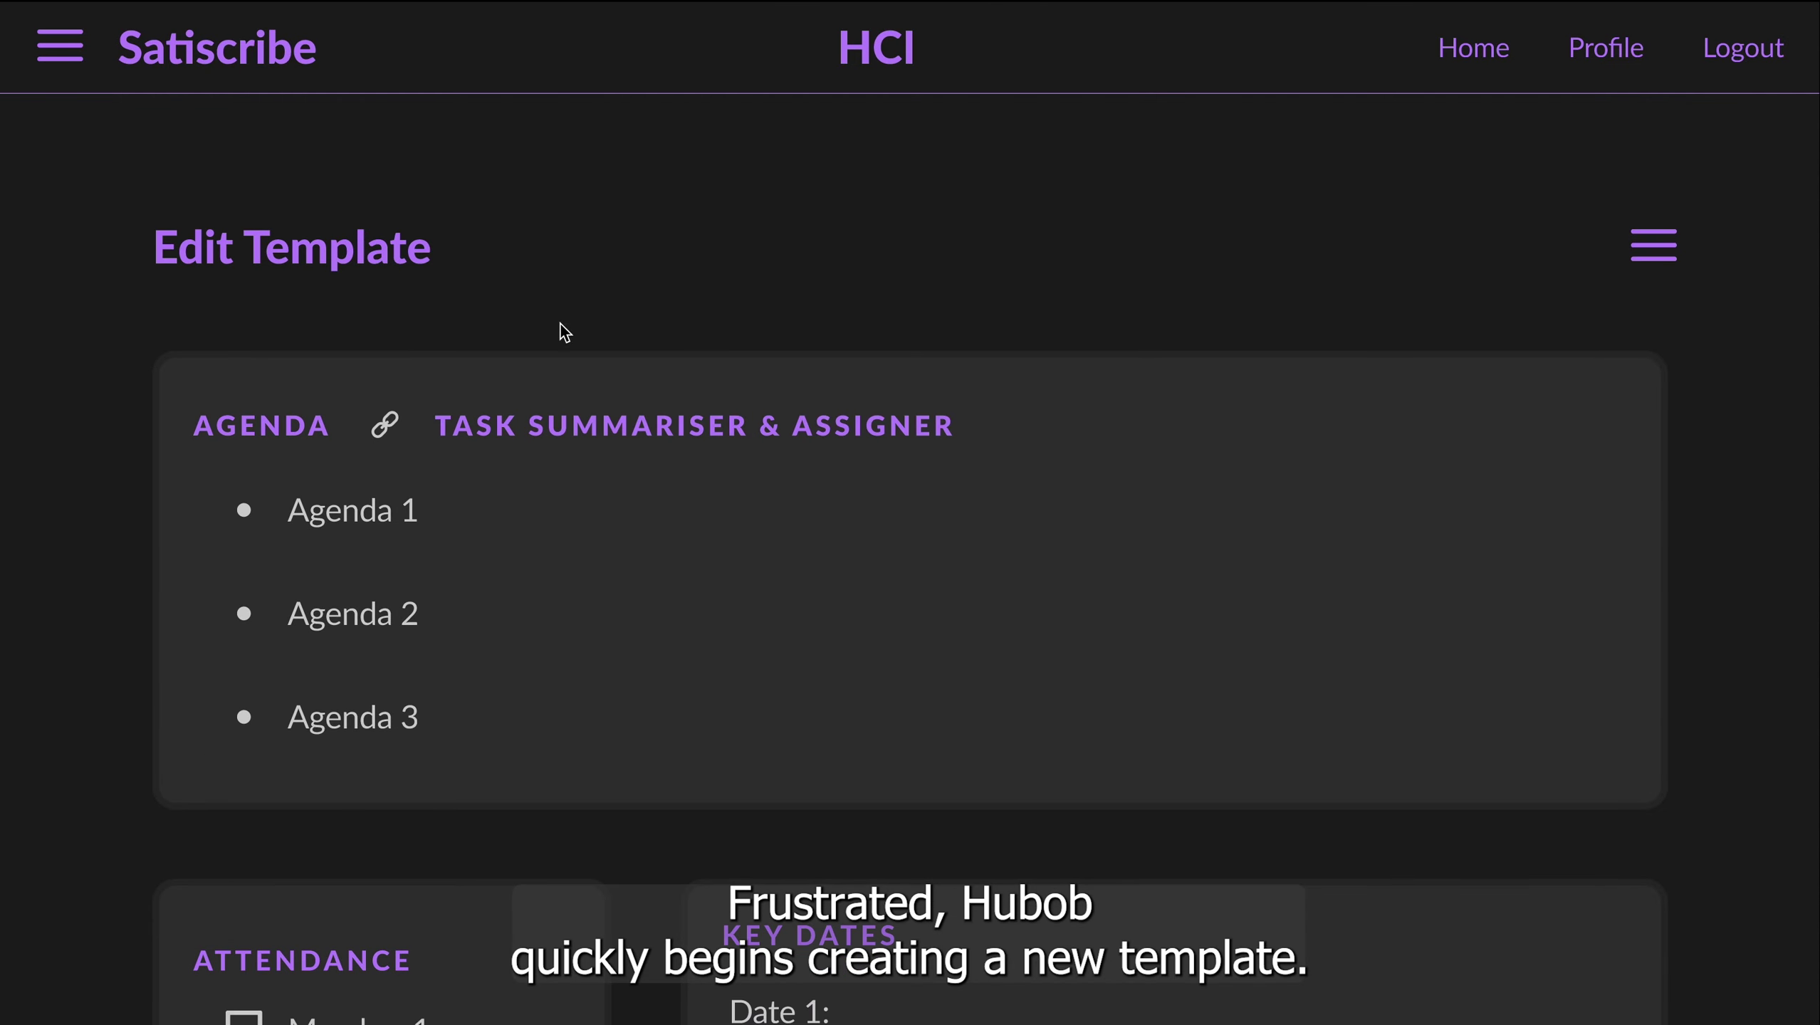
pyautogui.click(1650, 143)
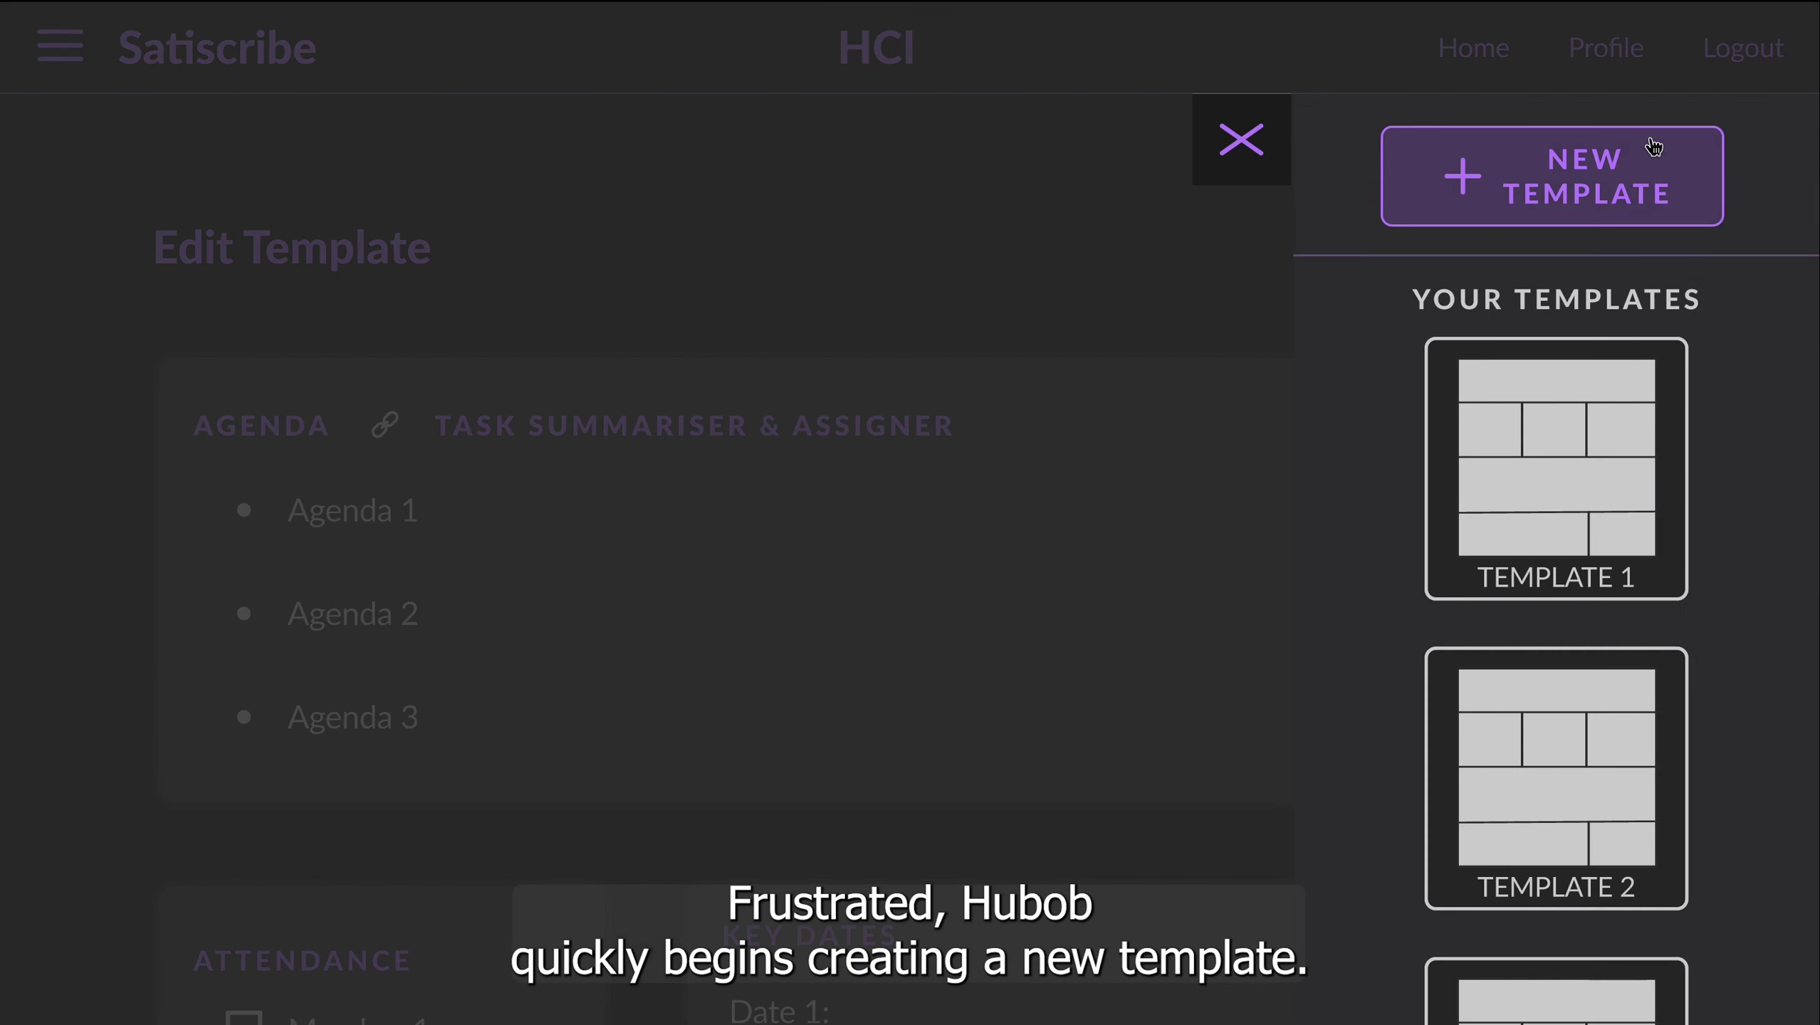
pyautogui.click(1584, 199)
pyautogui.scroll(-8, 1451, 280)
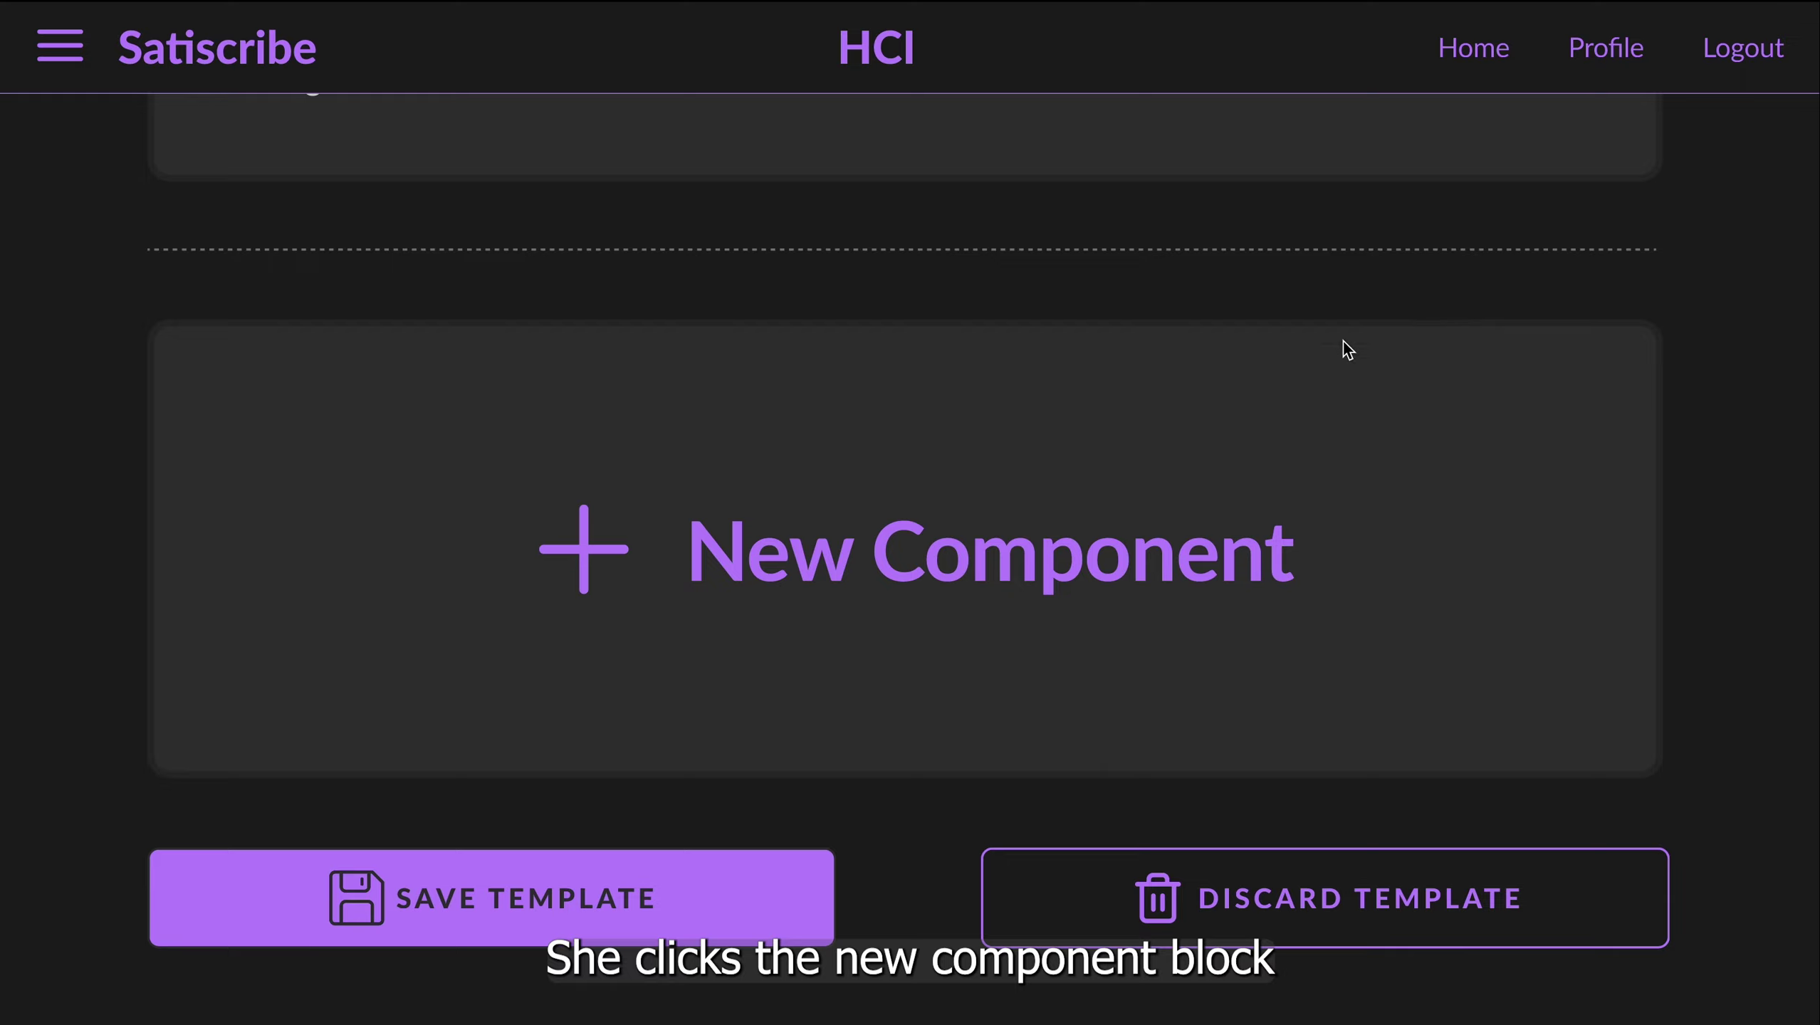
# Step: Add a single full-width component holding the Task Summariser & Assigner block
pyautogui.click(1125, 481)
pyautogui.click(642, 475)
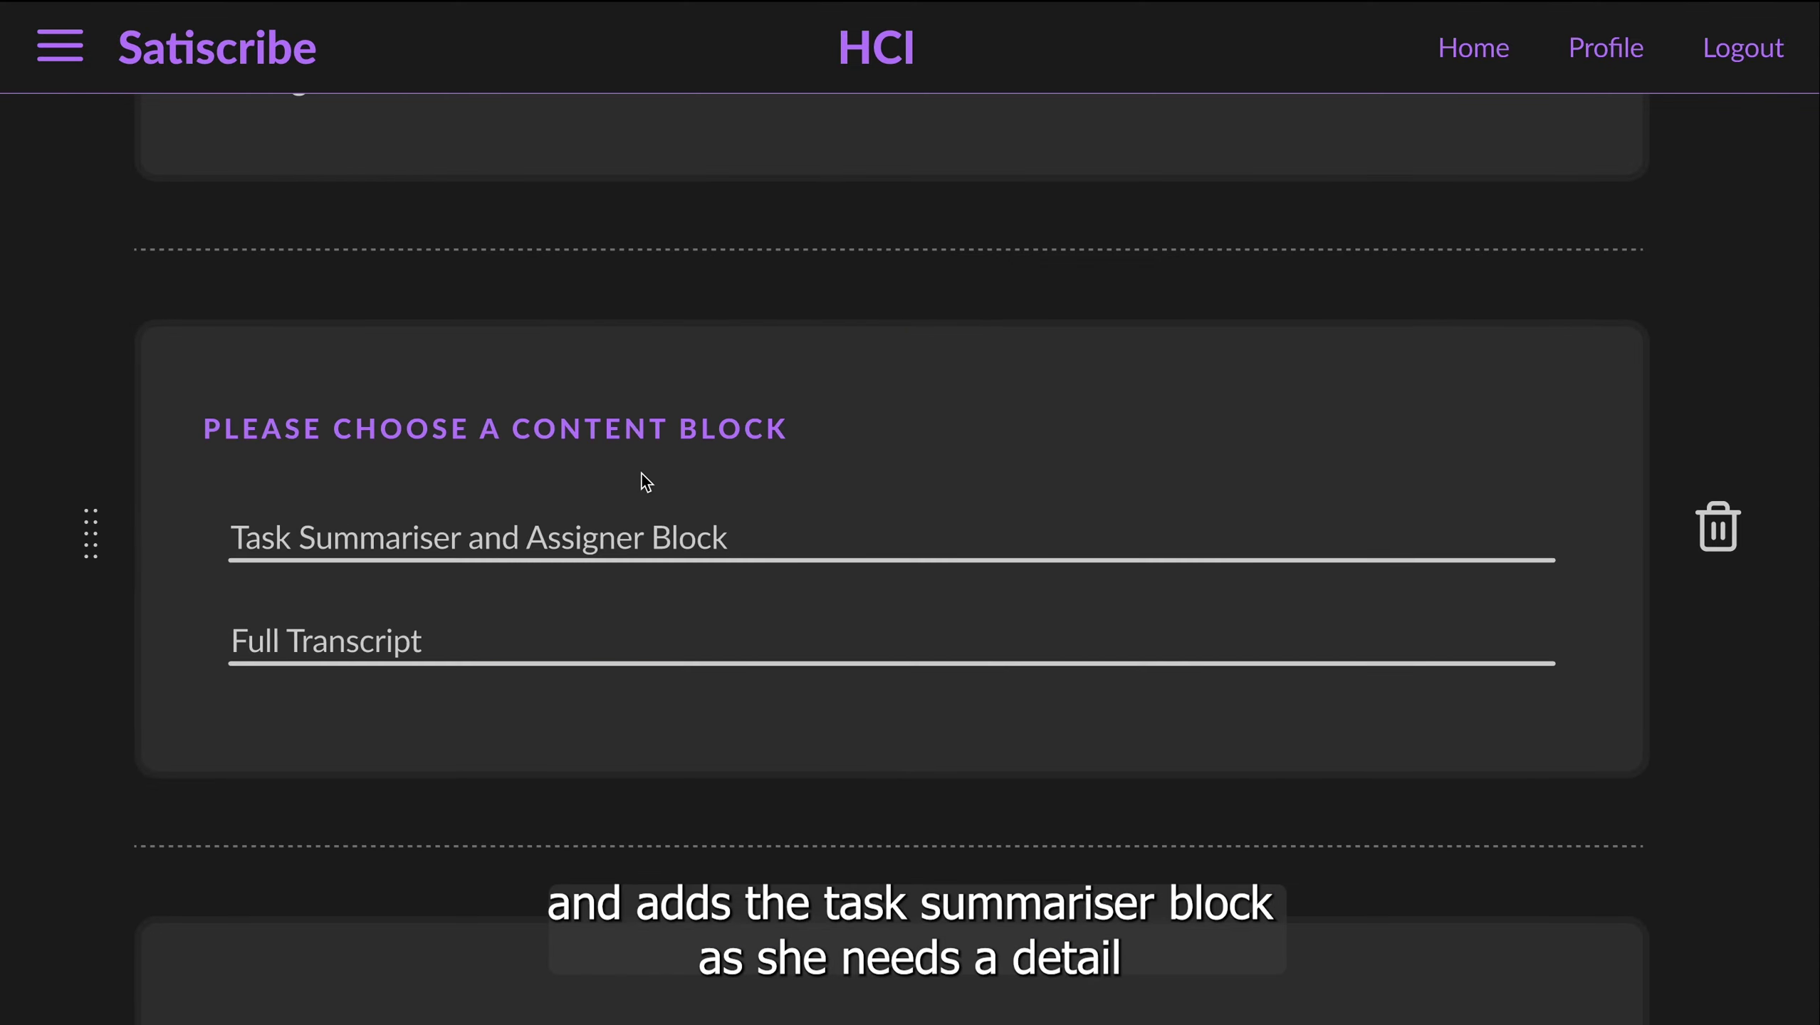
pyautogui.click(620, 547)
pyautogui.scroll(-5, 808, 524)
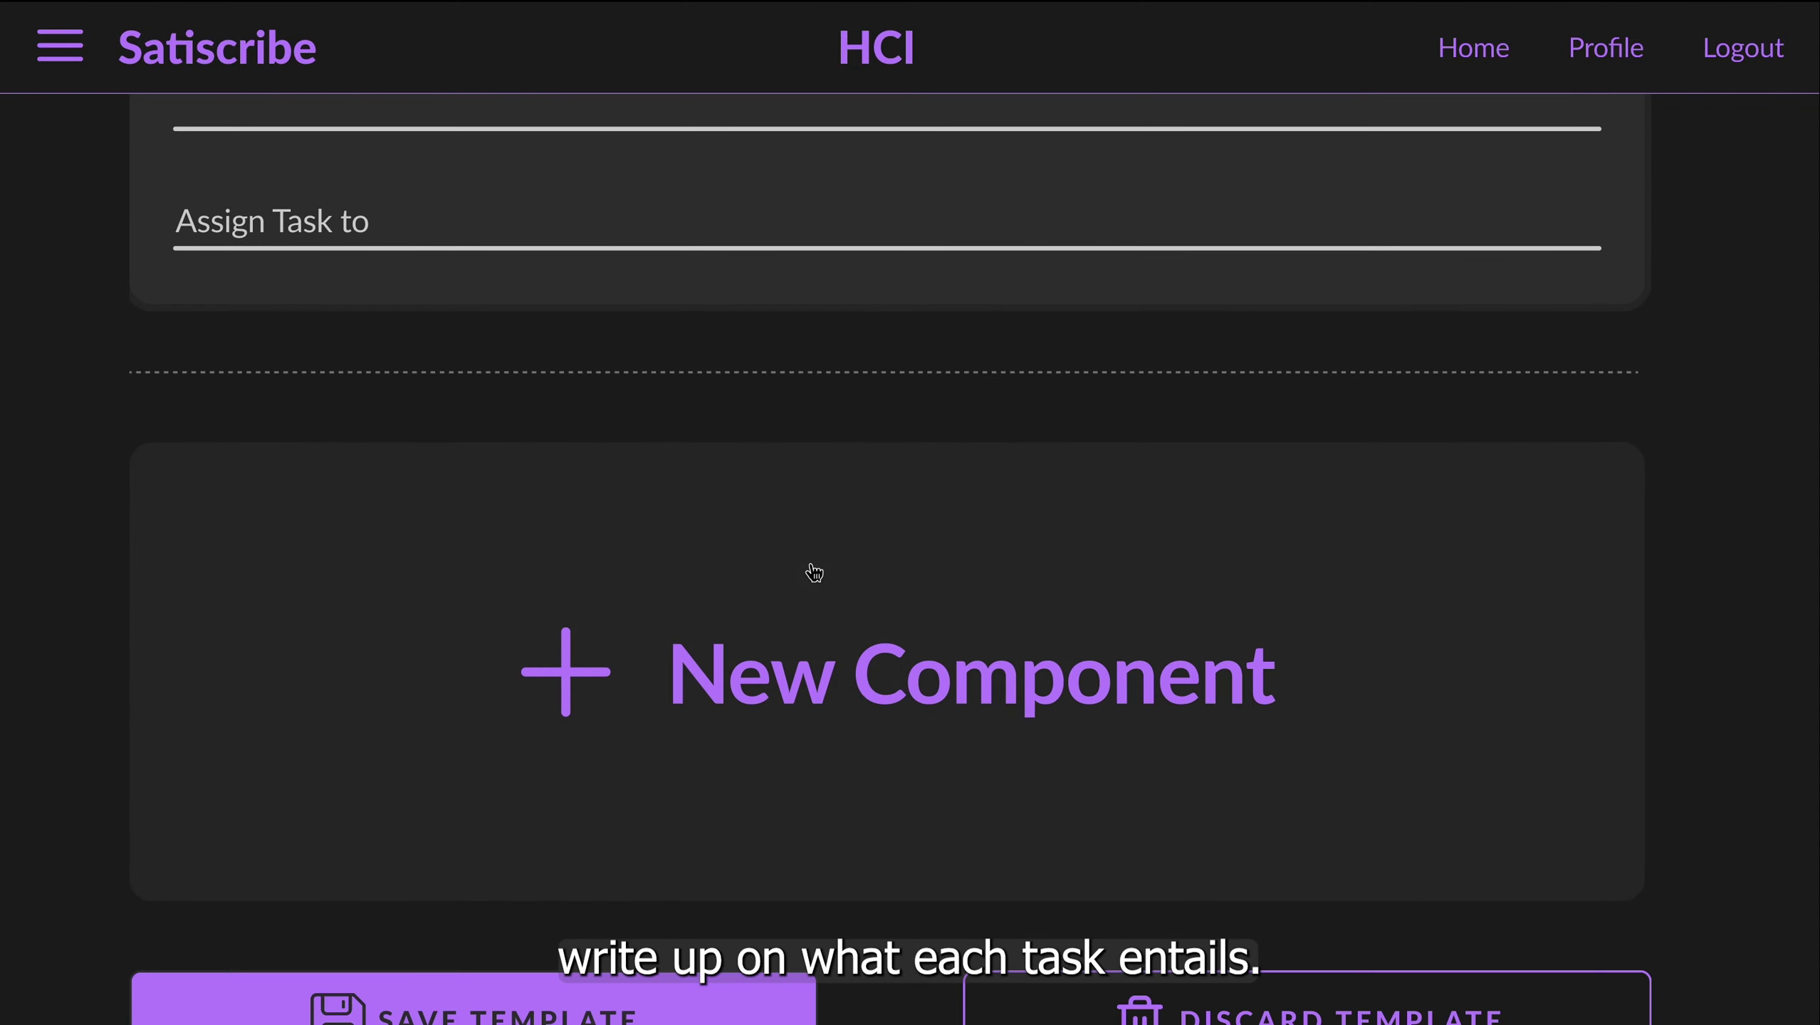
pyautogui.scroll(2, 854, 456)
pyautogui.scroll(1, 851, 449)
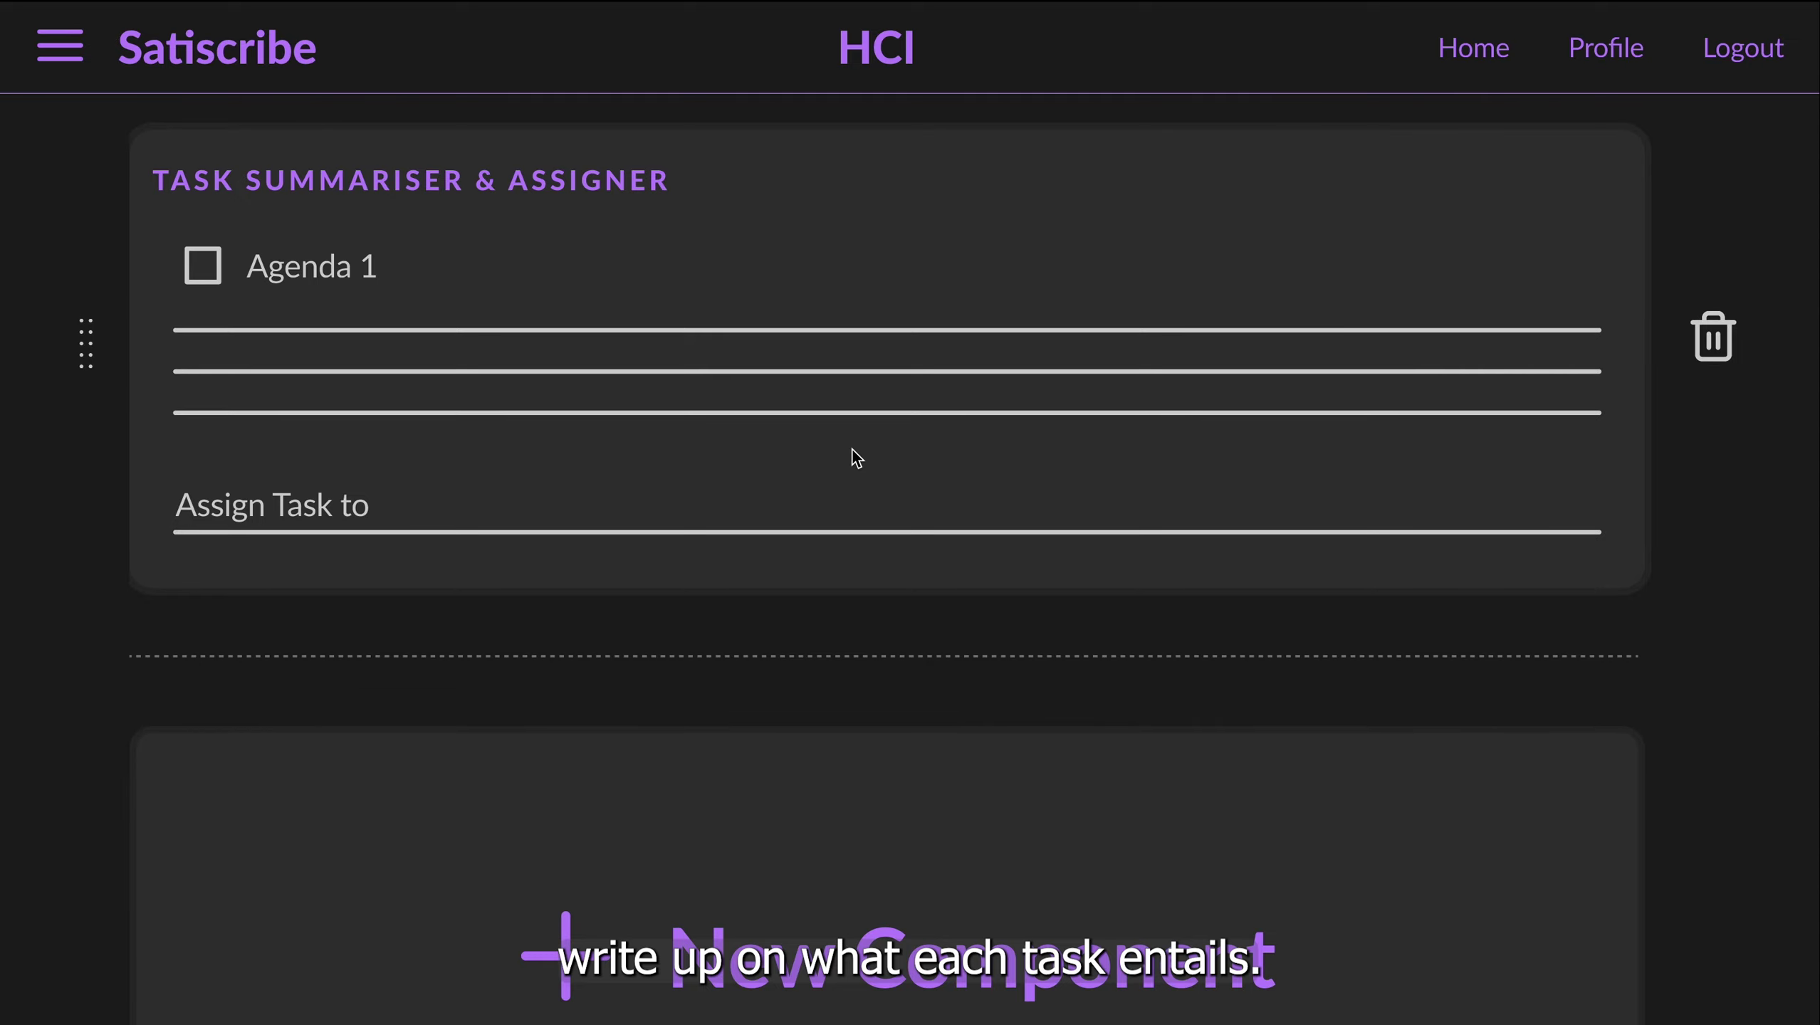
pyautogui.scroll(-4, 852, 449)
# Step: Add a two-column component with Key Dates on the left and Attendance on the right
pyautogui.click(841, 528)
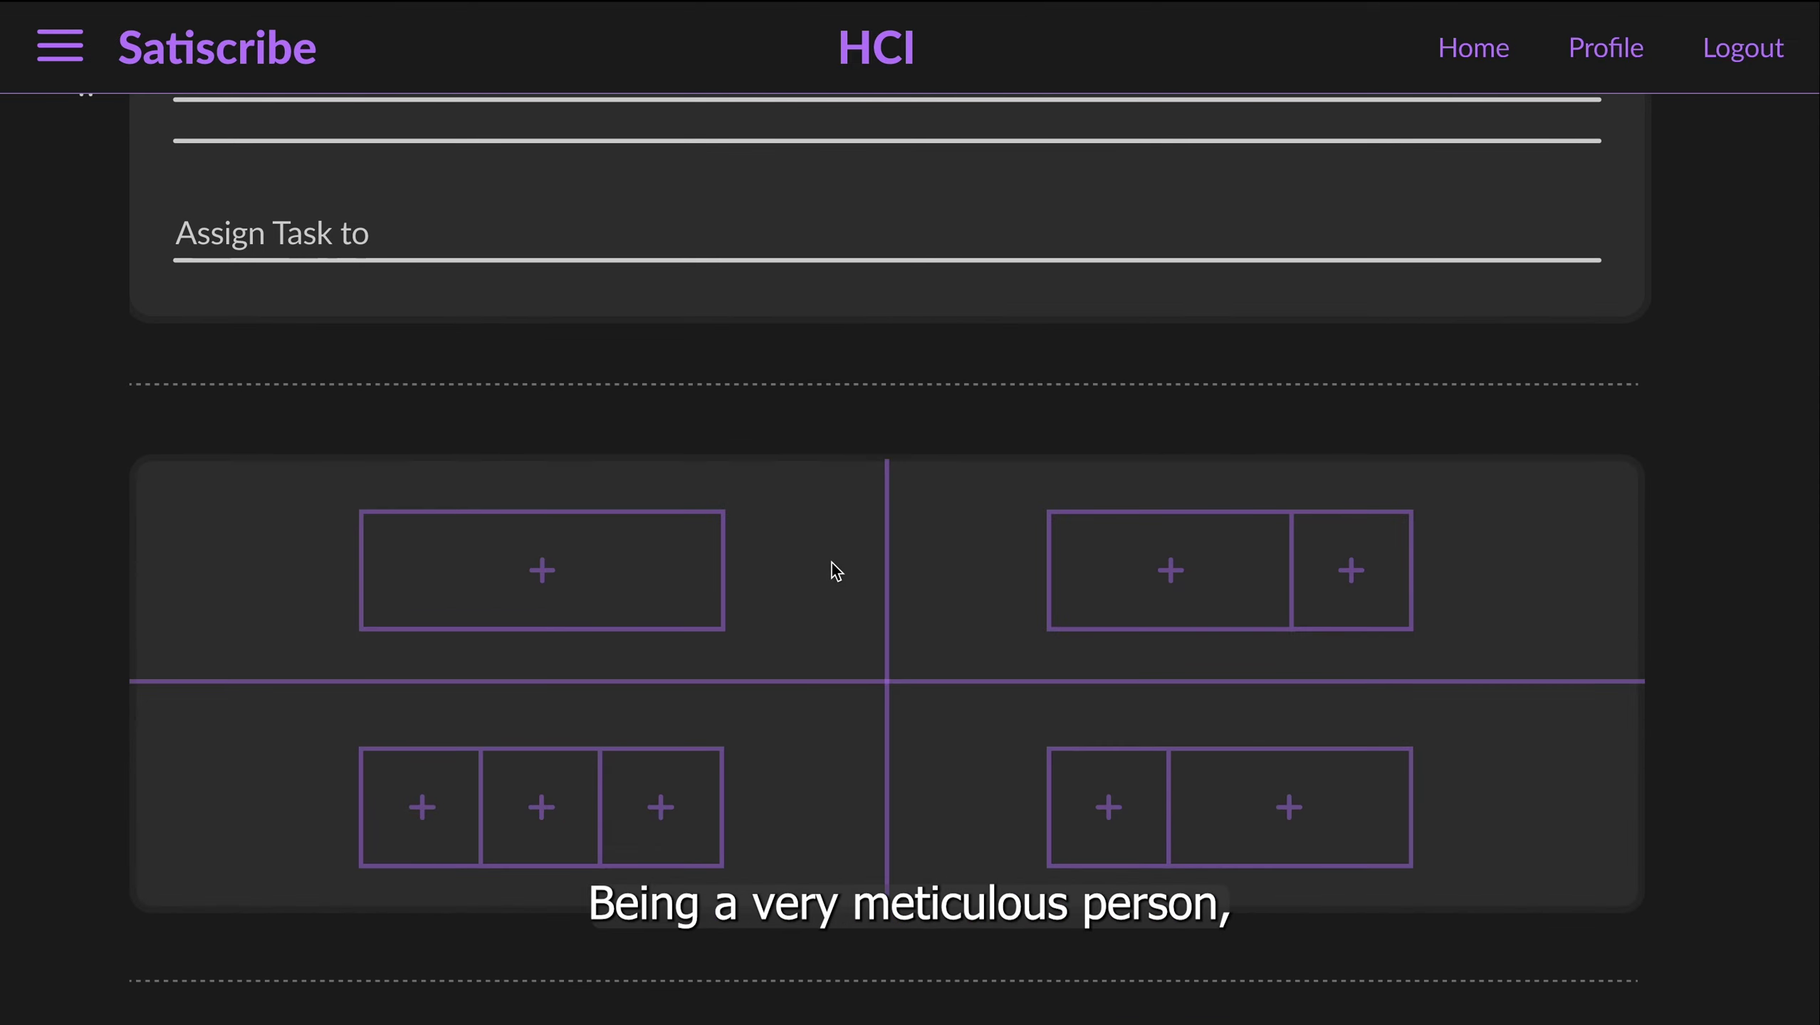
pyautogui.click(1202, 625)
pyautogui.scroll(-1, 695, 548)
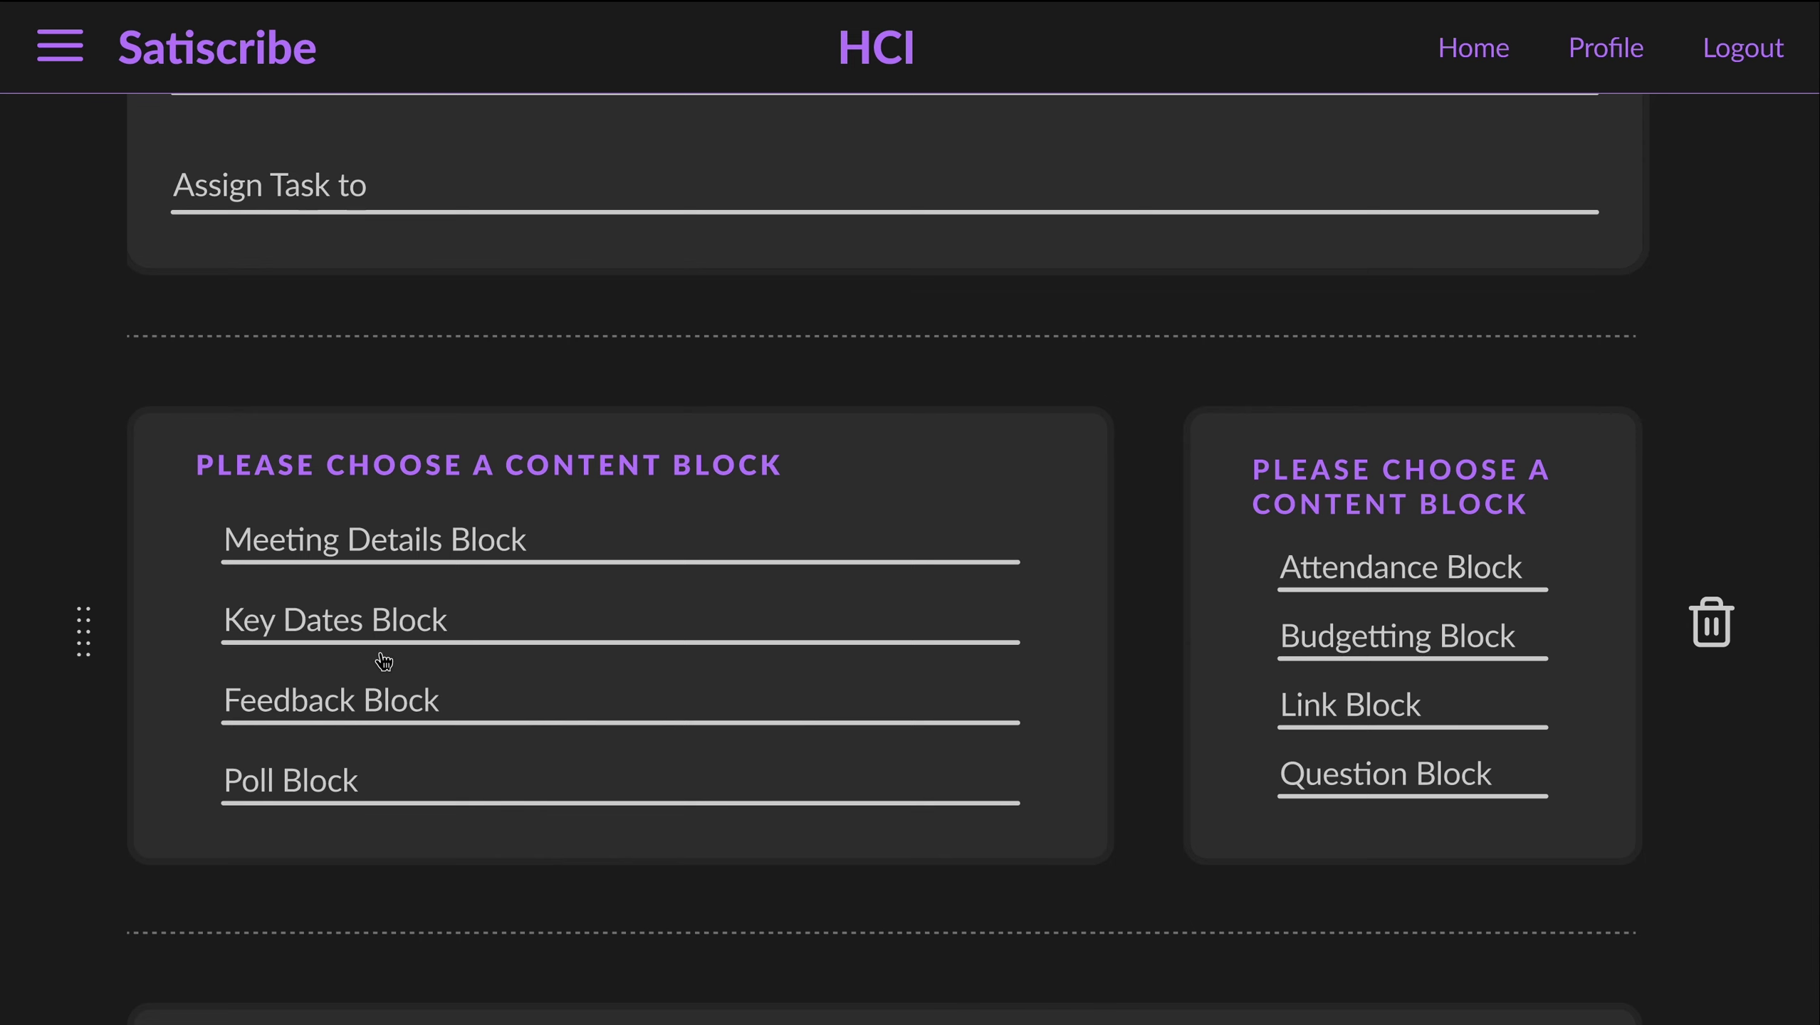
pyautogui.click(381, 623)
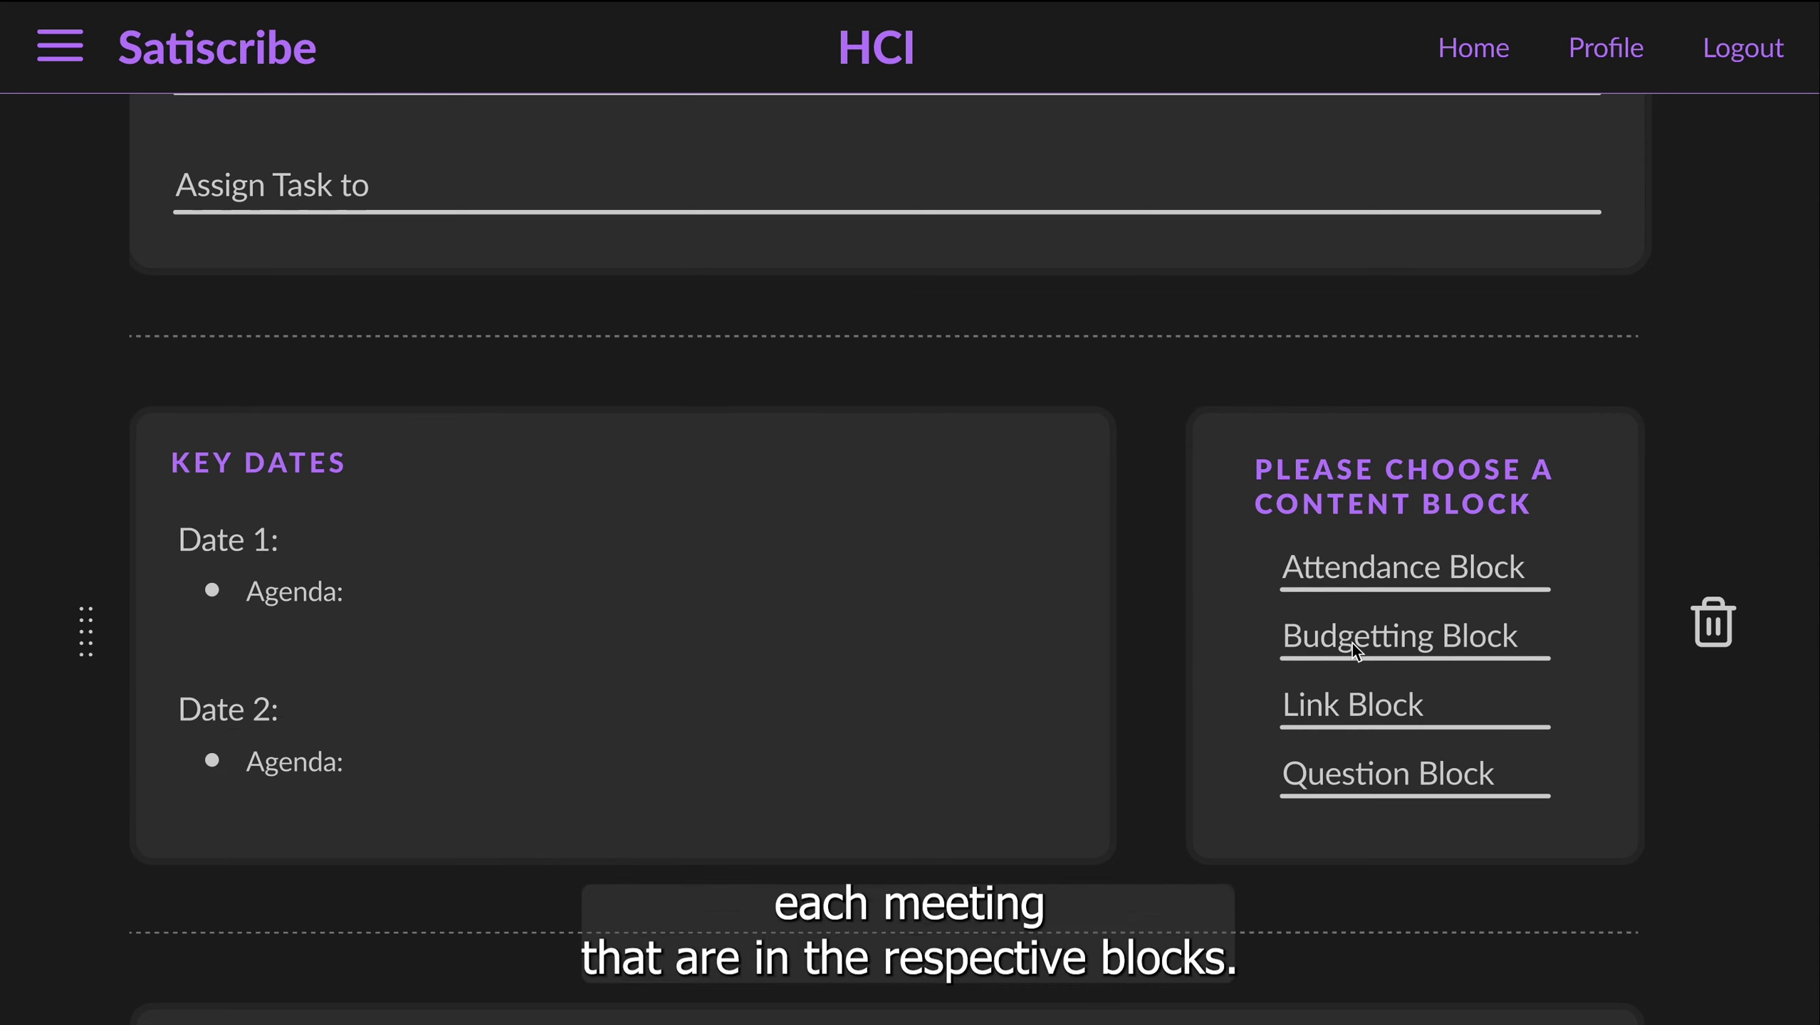
pyautogui.click(1428, 574)
pyautogui.scroll(-8, 897, 667)
pyautogui.click(898, 666)
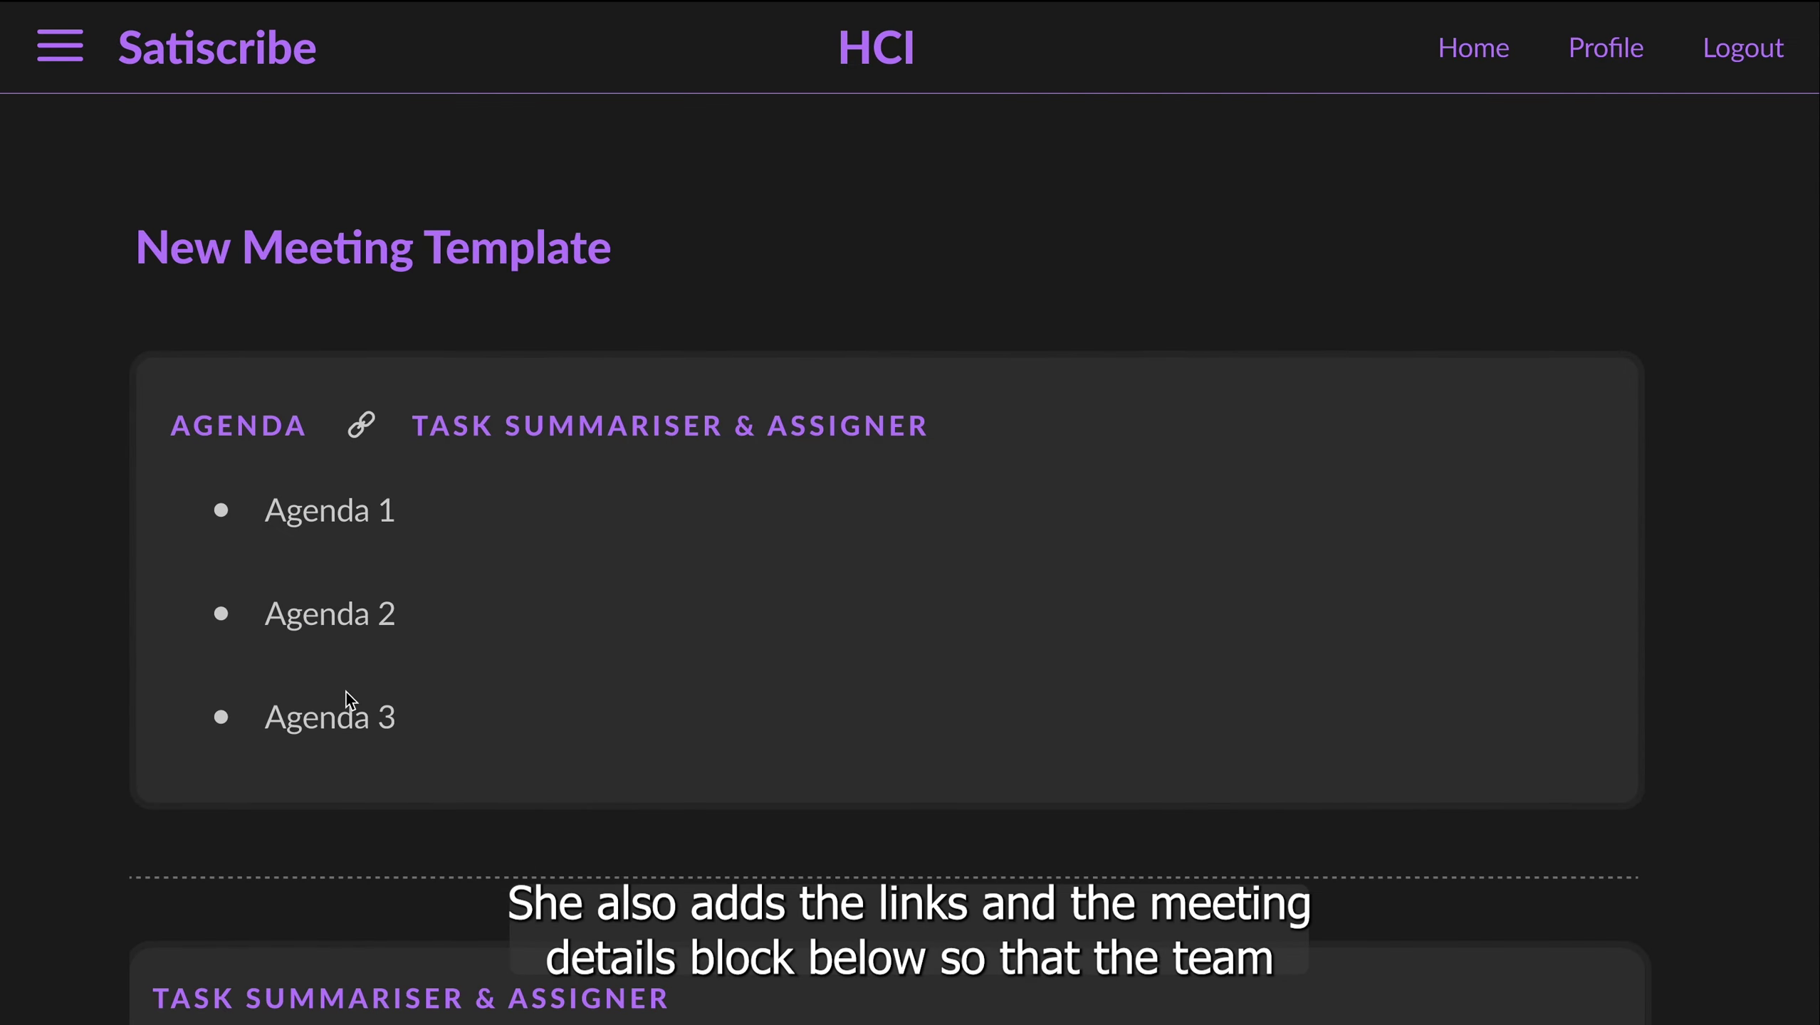
# Step: Fill the third component with Links on the left and Meeting Details on the right
pyautogui.scroll(-15, 350, 695)
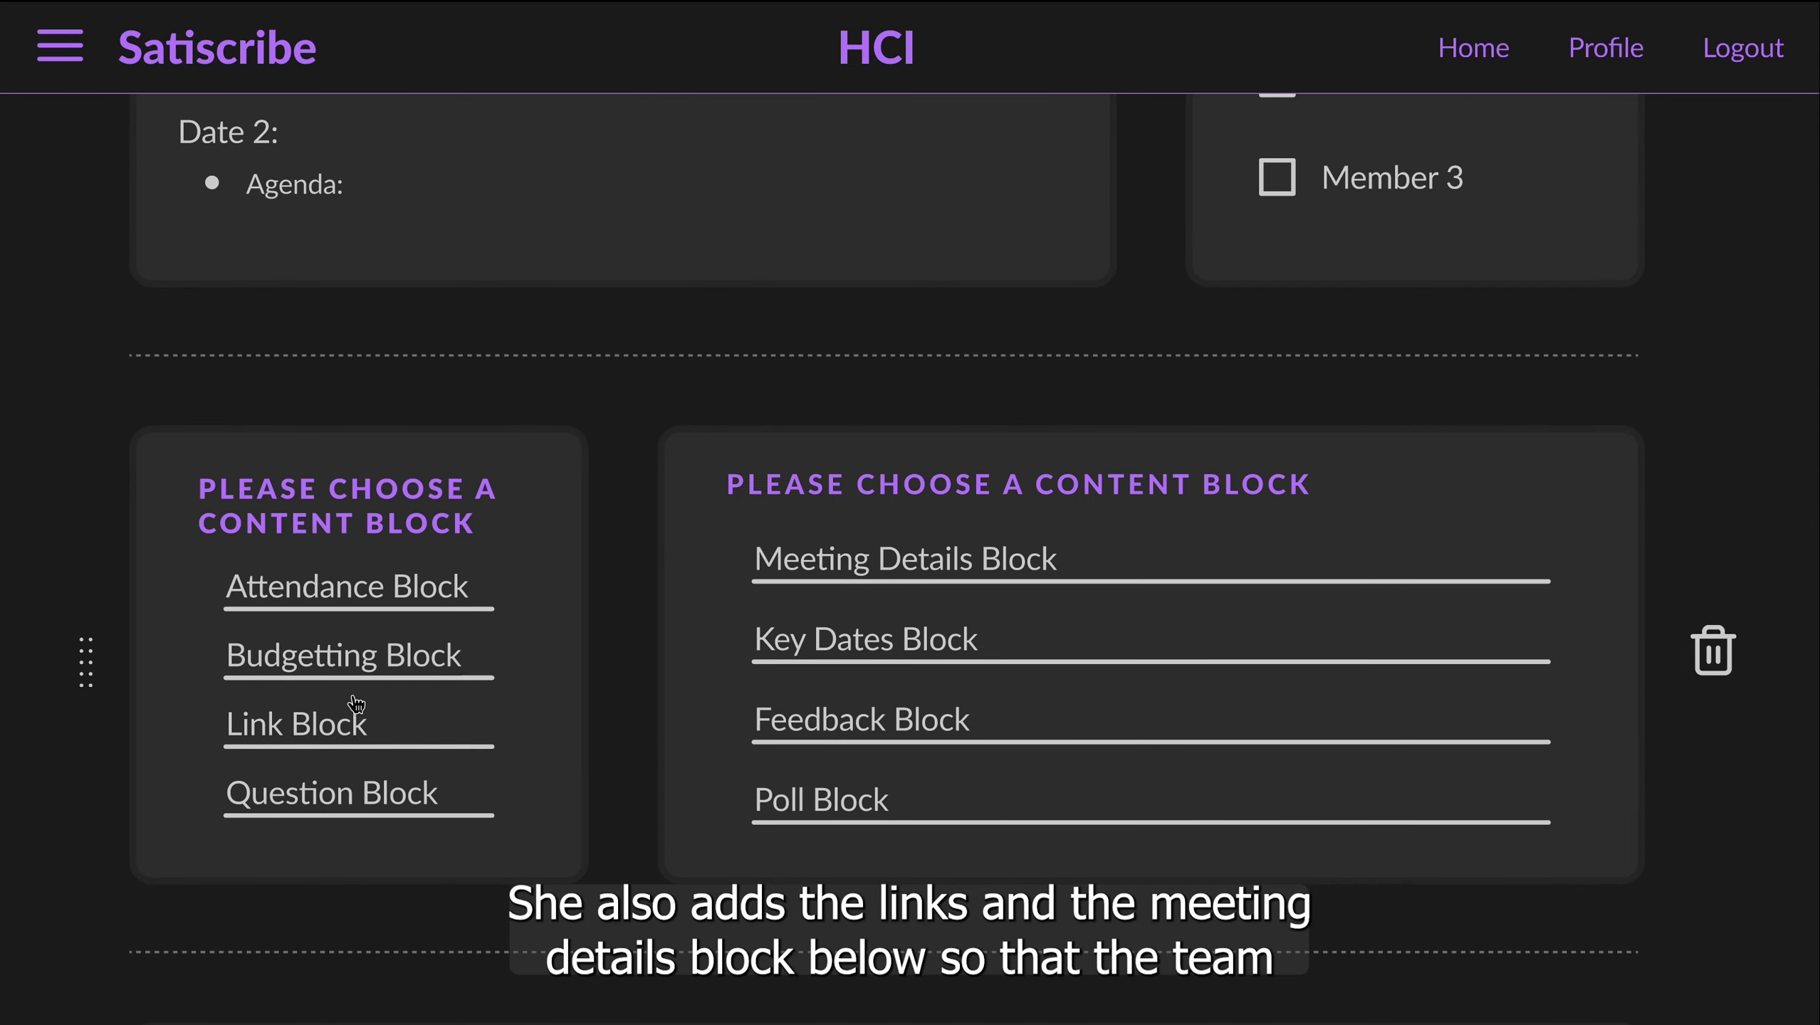
pyautogui.click(347, 737)
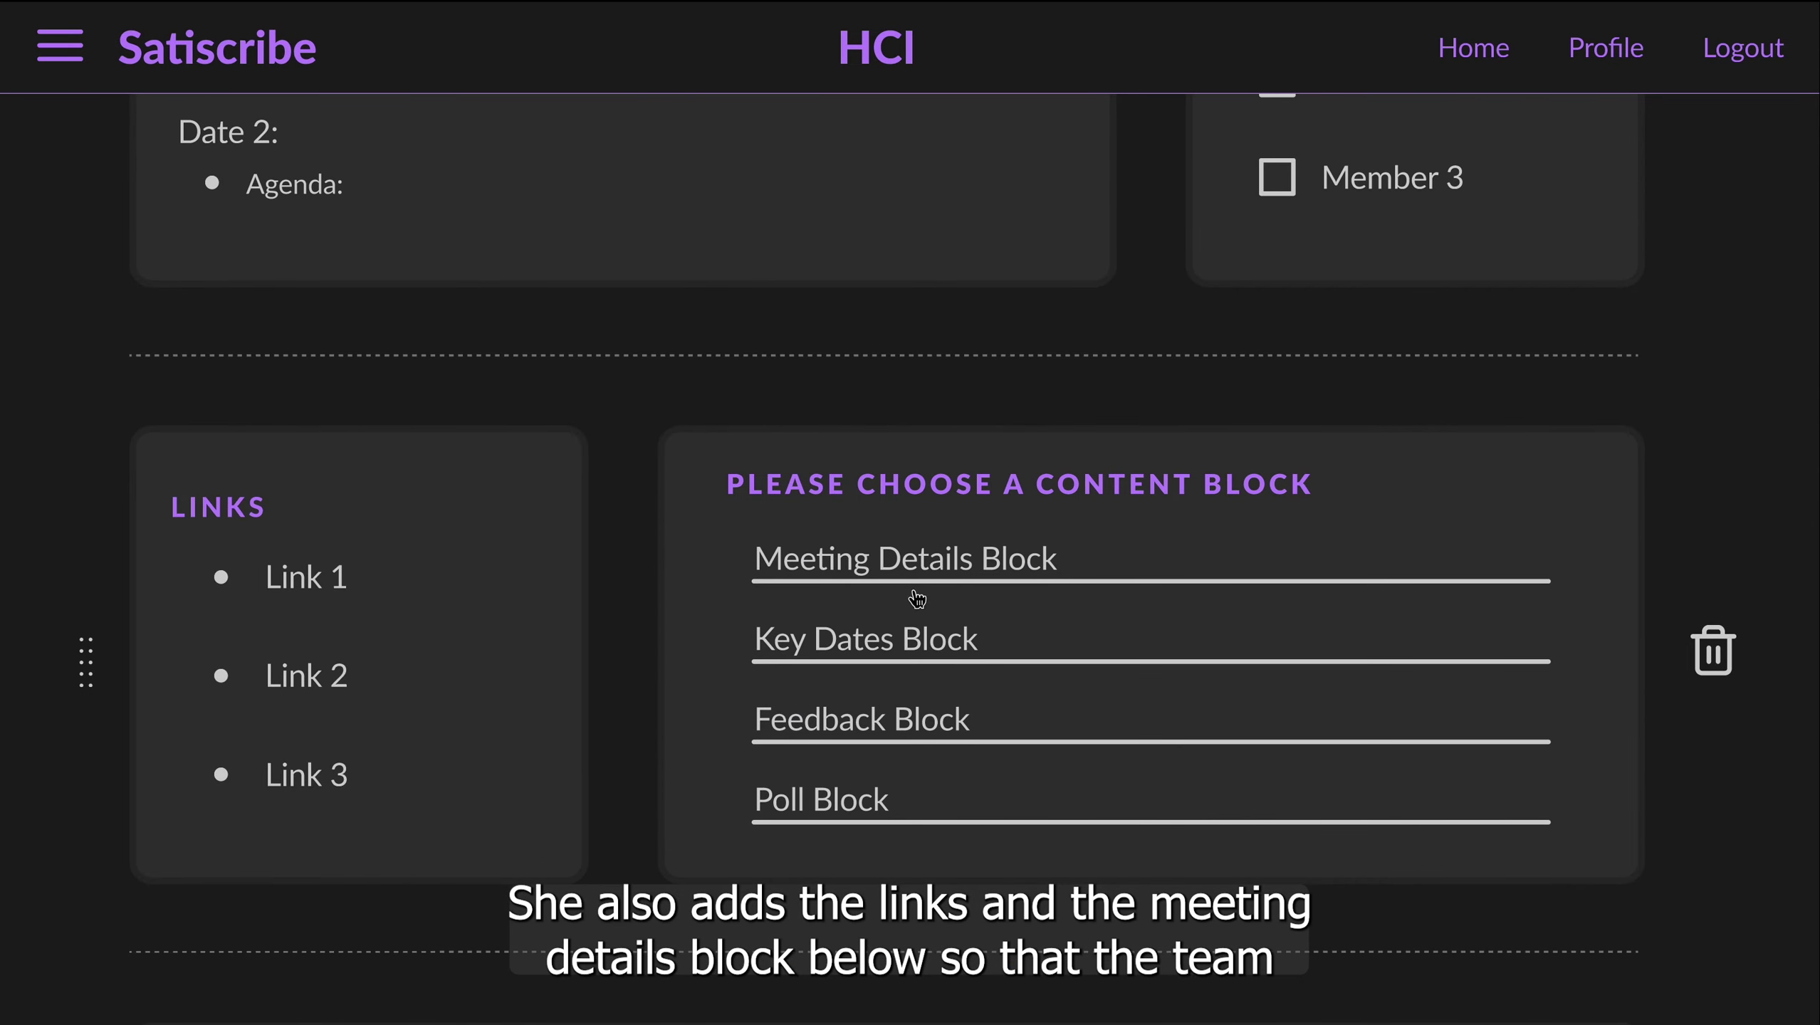
pyautogui.click(938, 576)
pyautogui.scroll(-8, 750, 659)
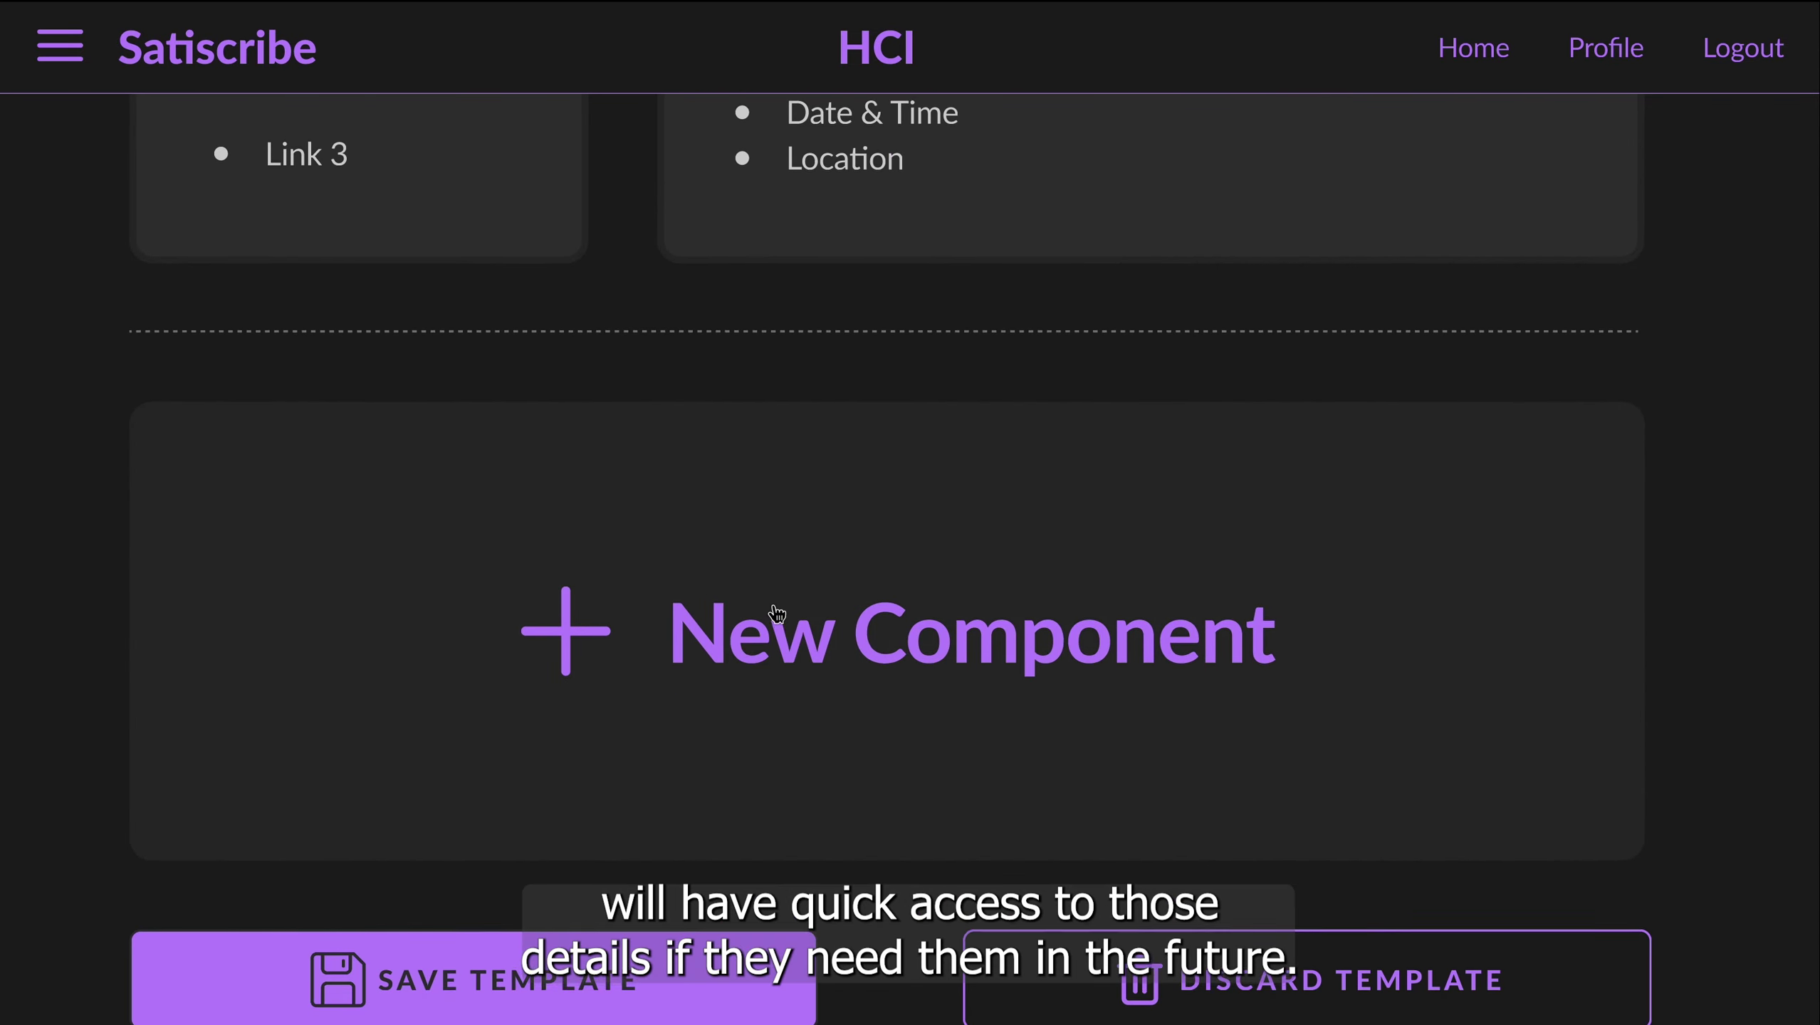
pyautogui.scroll(4, 778, 615)
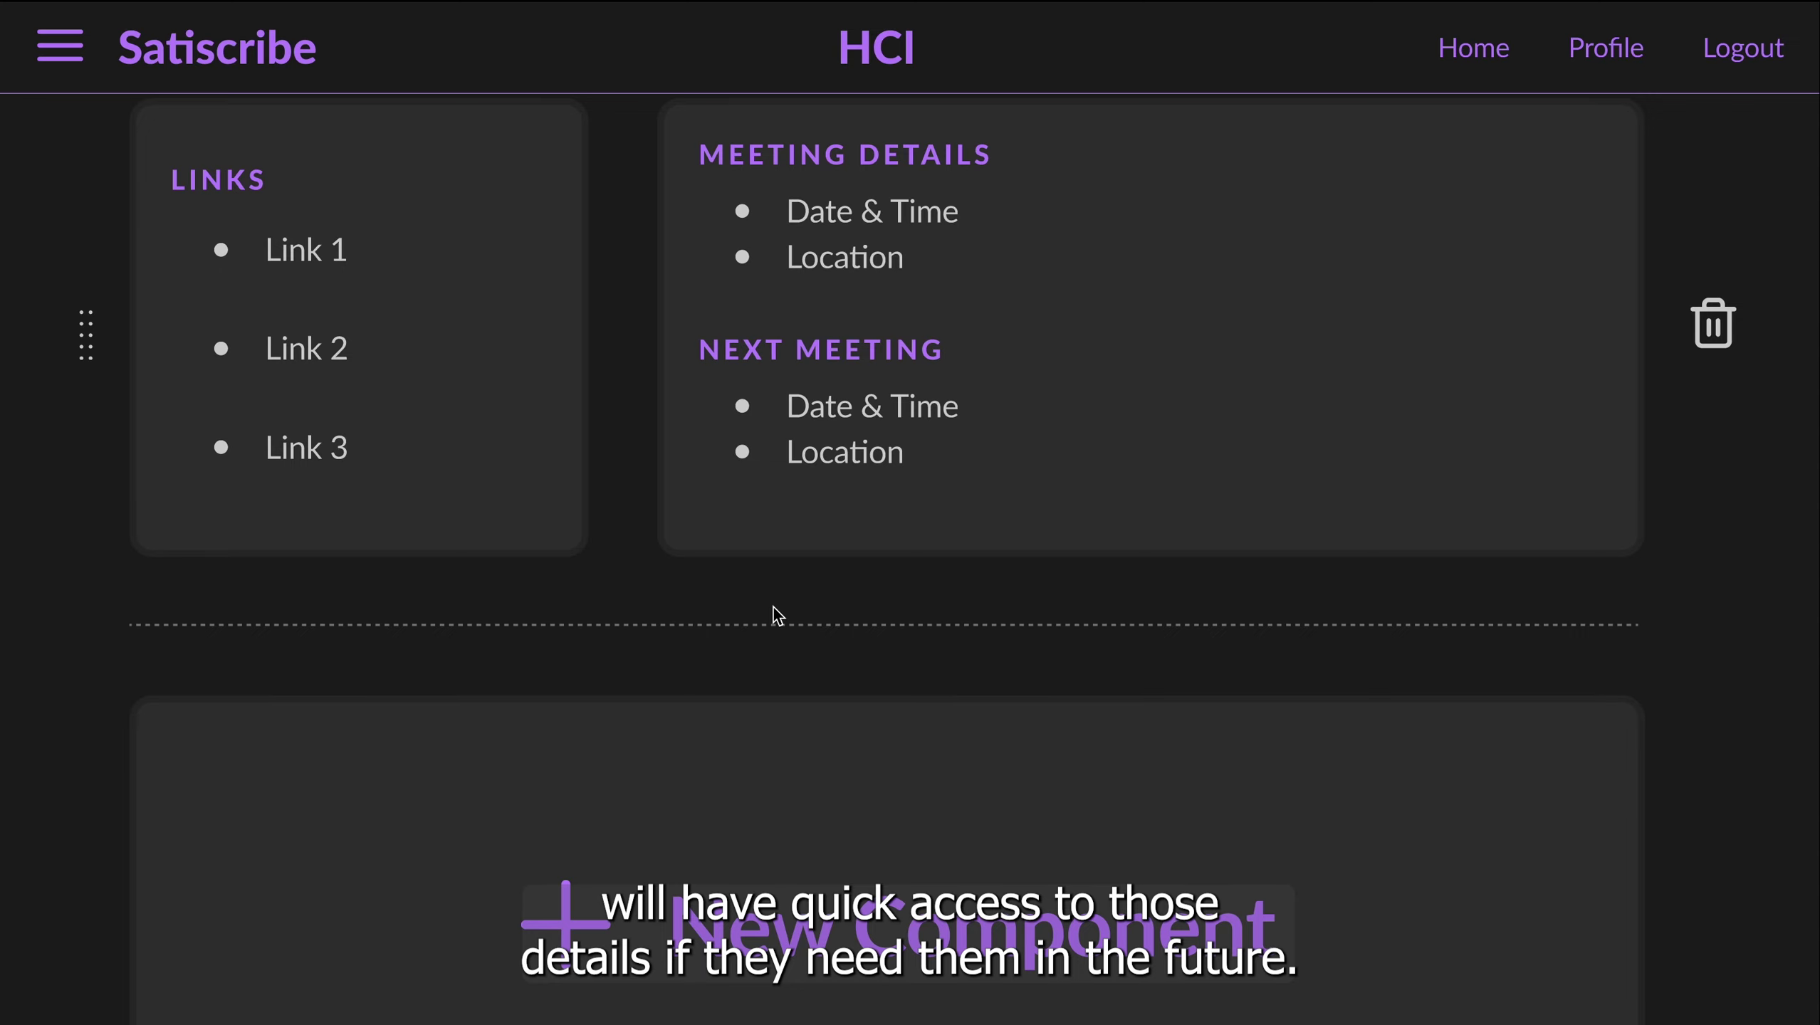
pyautogui.scroll(-3, 777, 615)
# Step: Add a new full-width row containing a Full Transcript block
pyautogui.click(777, 630)
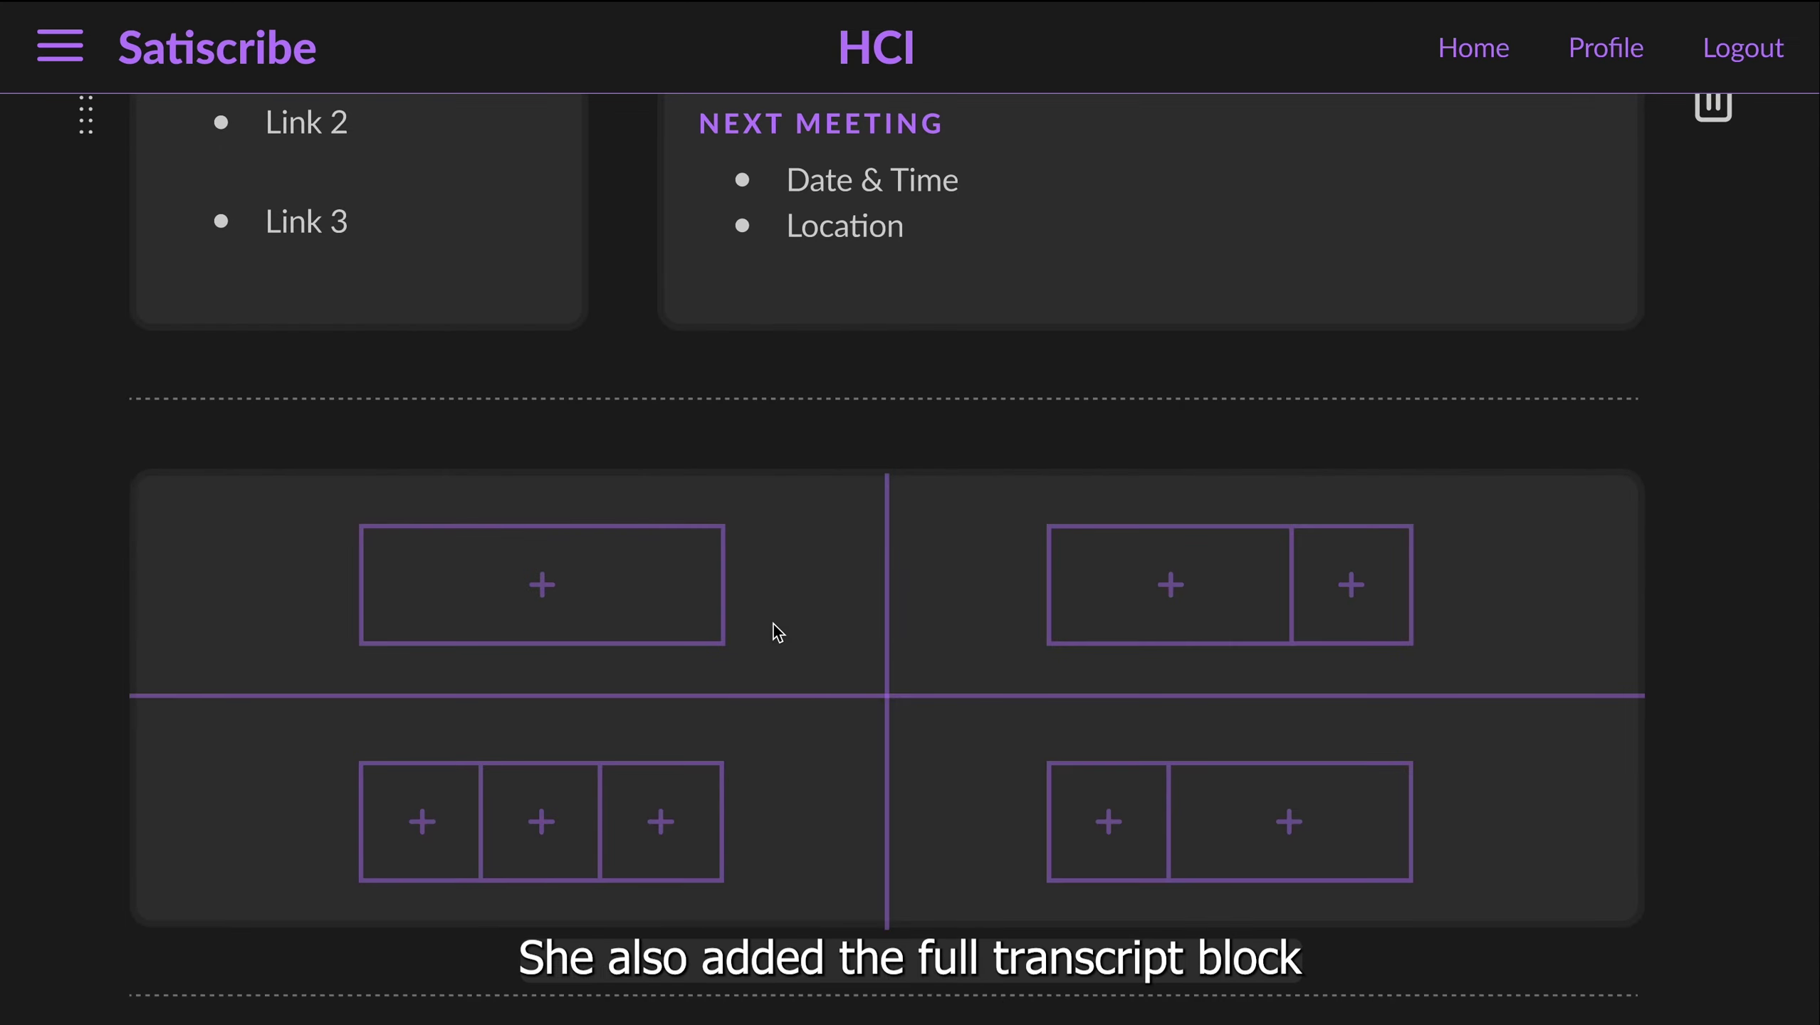
pyautogui.click(711, 584)
pyautogui.scroll(-1, 693, 596)
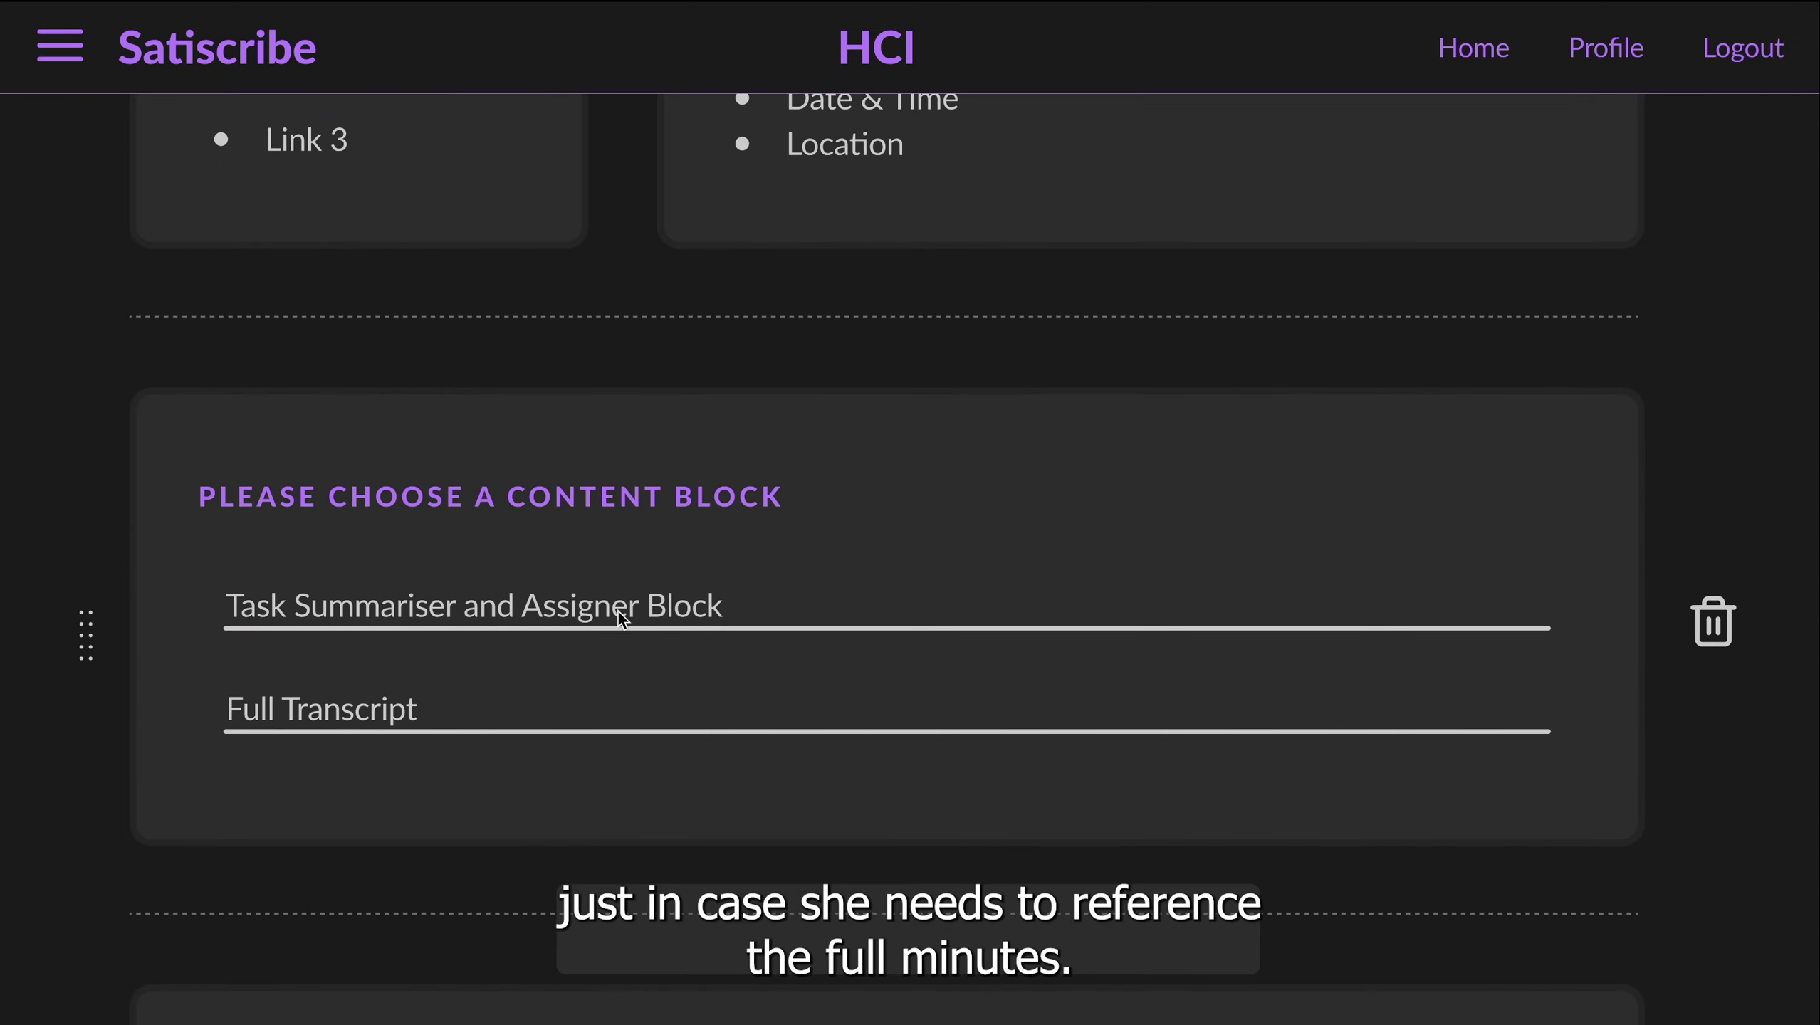
pyautogui.click(388, 714)
pyautogui.scroll(-4, 710, 646)
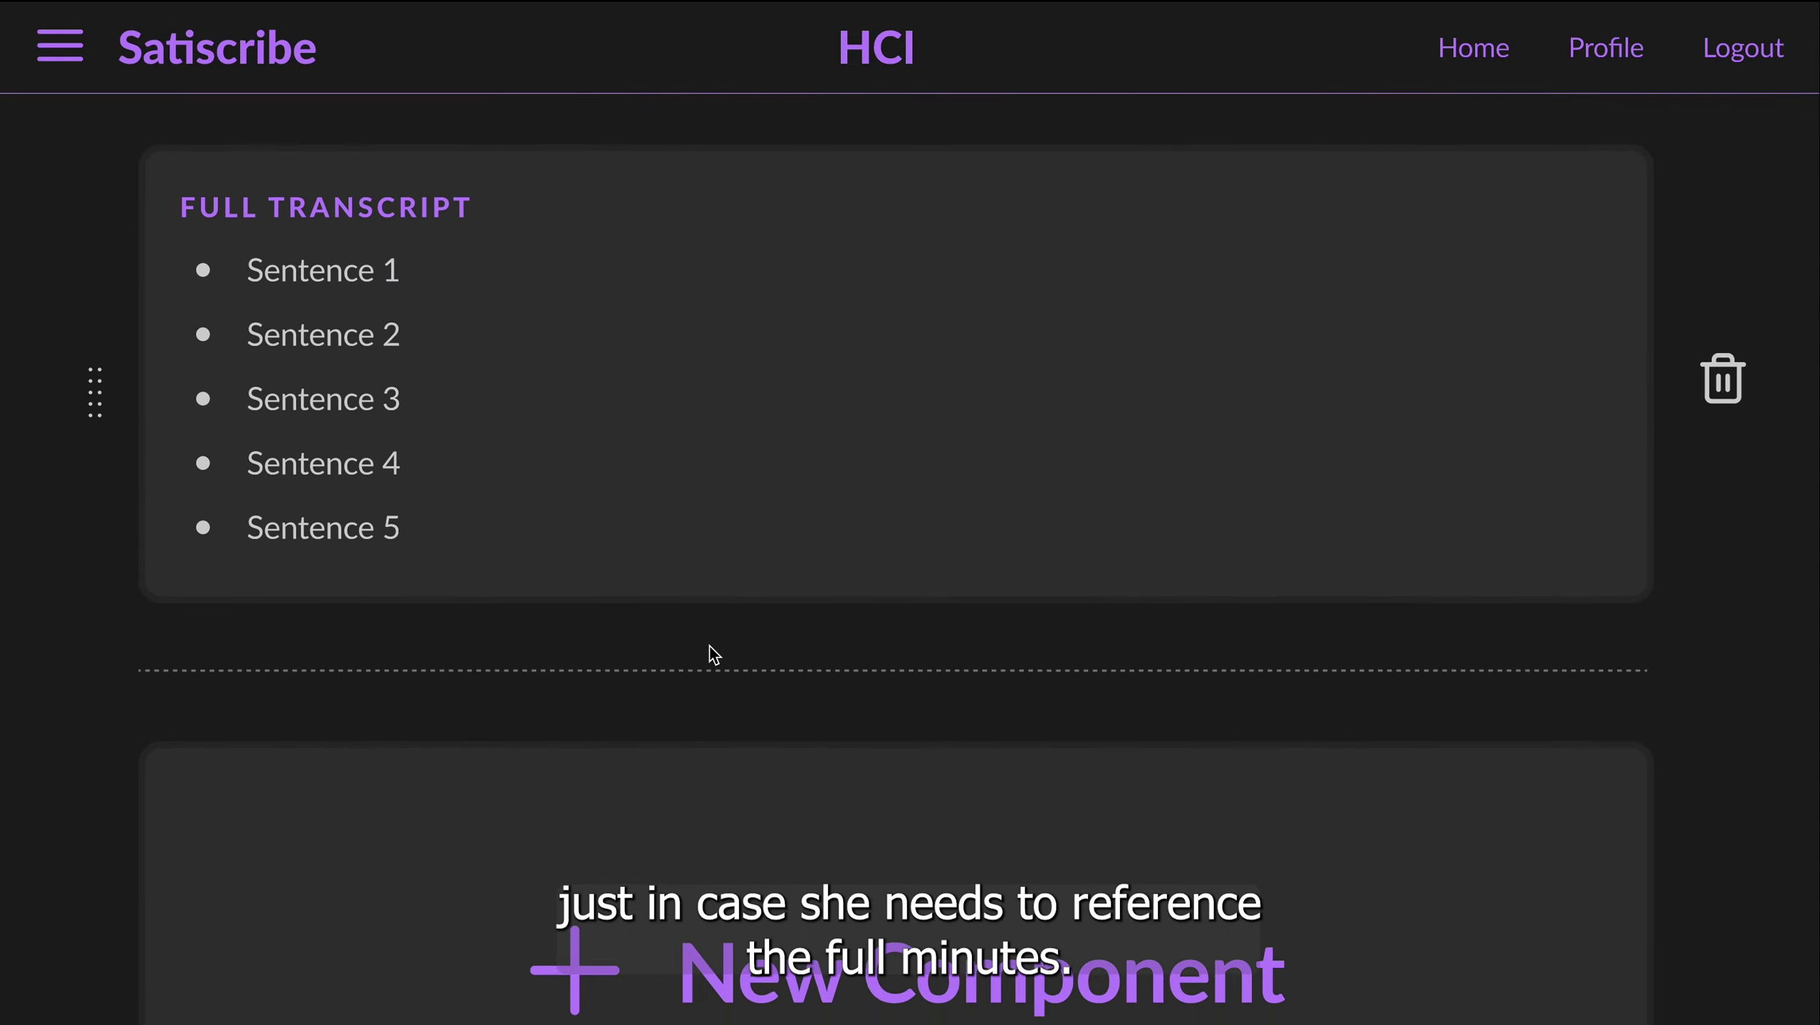
pyautogui.scroll(5, 710, 646)
pyautogui.scroll(20, 710, 646)
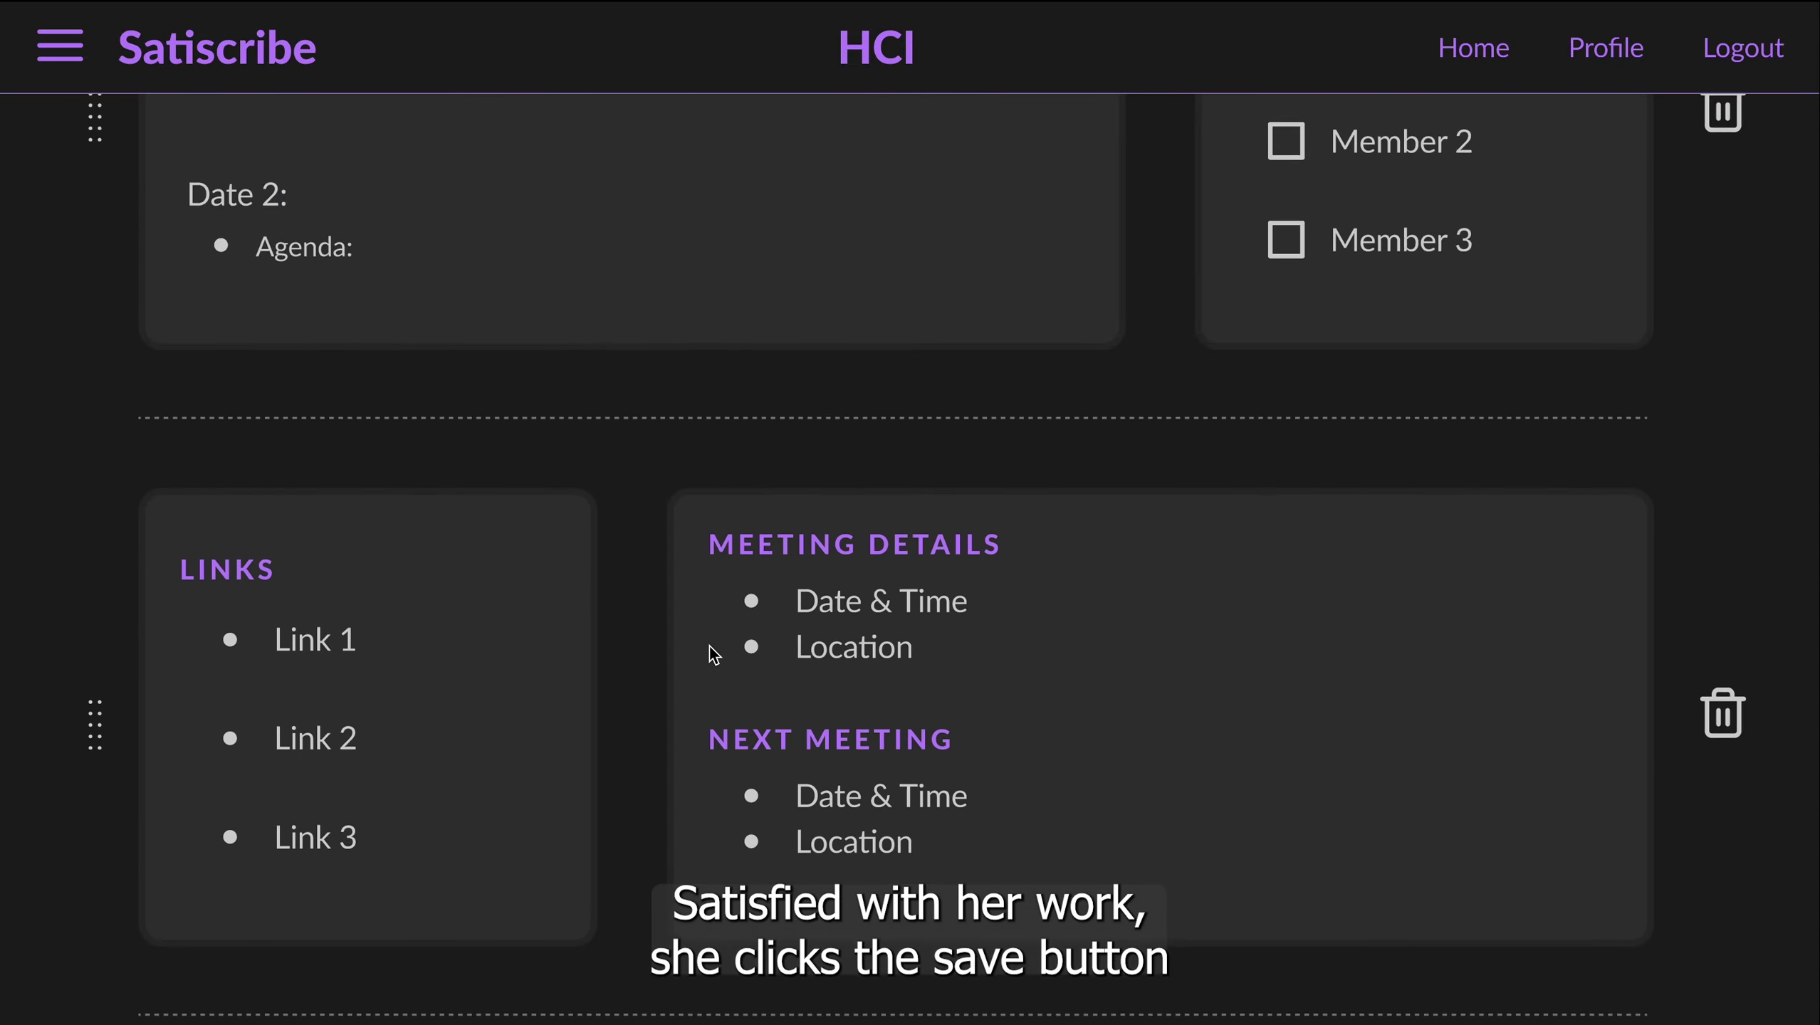
pyautogui.scroll(-15, 710, 645)
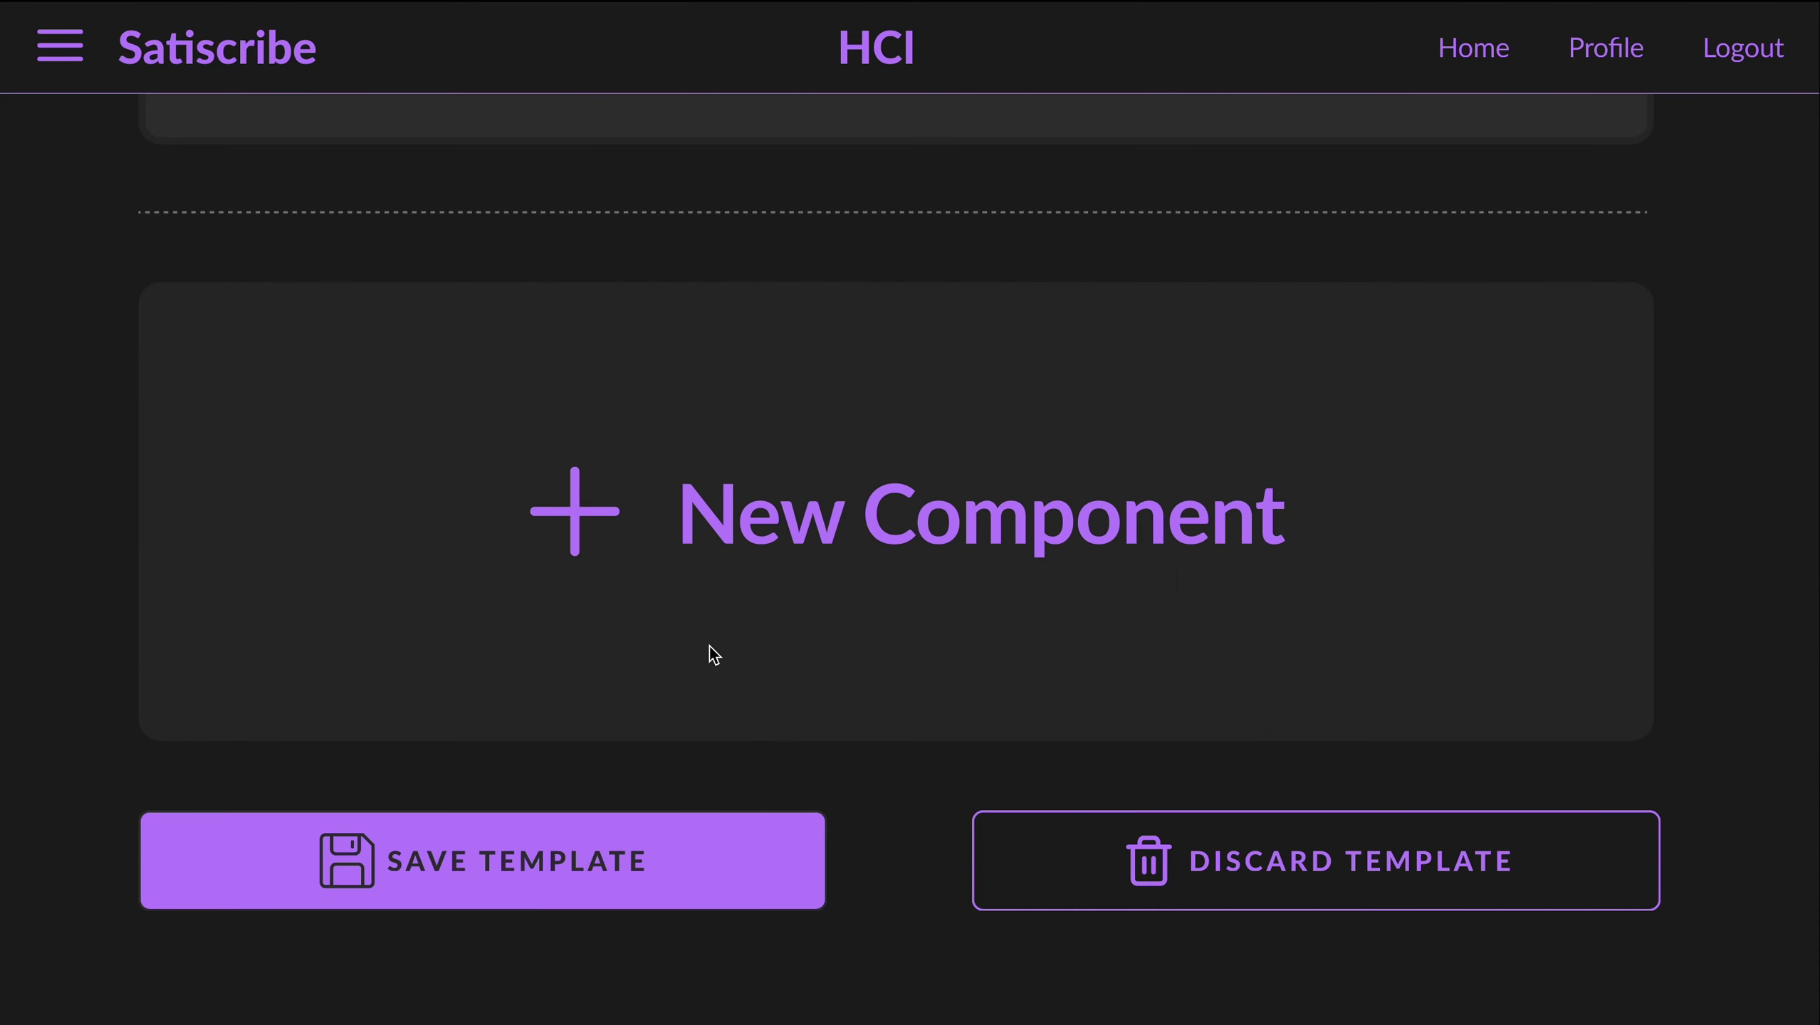
# Step: Save the template with the name 'client template'
pyautogui.click(609, 862)
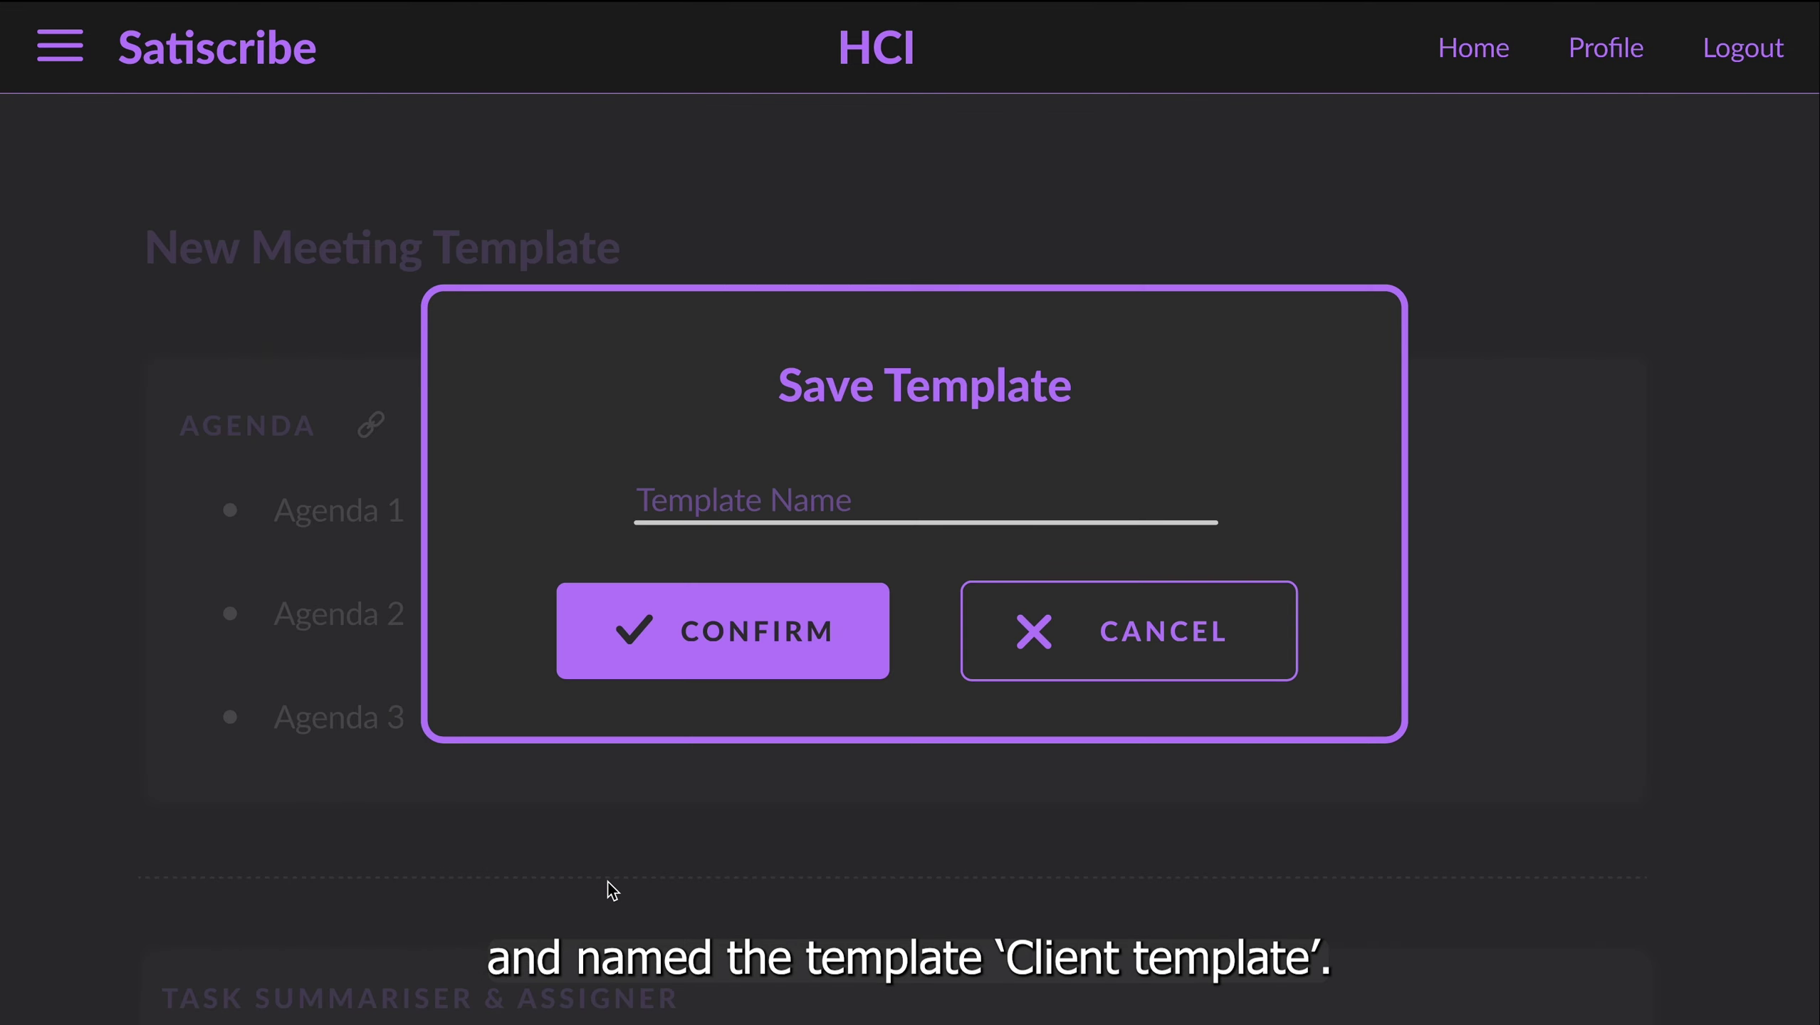
pyautogui.click(758, 514)
pyautogui.write('client template')
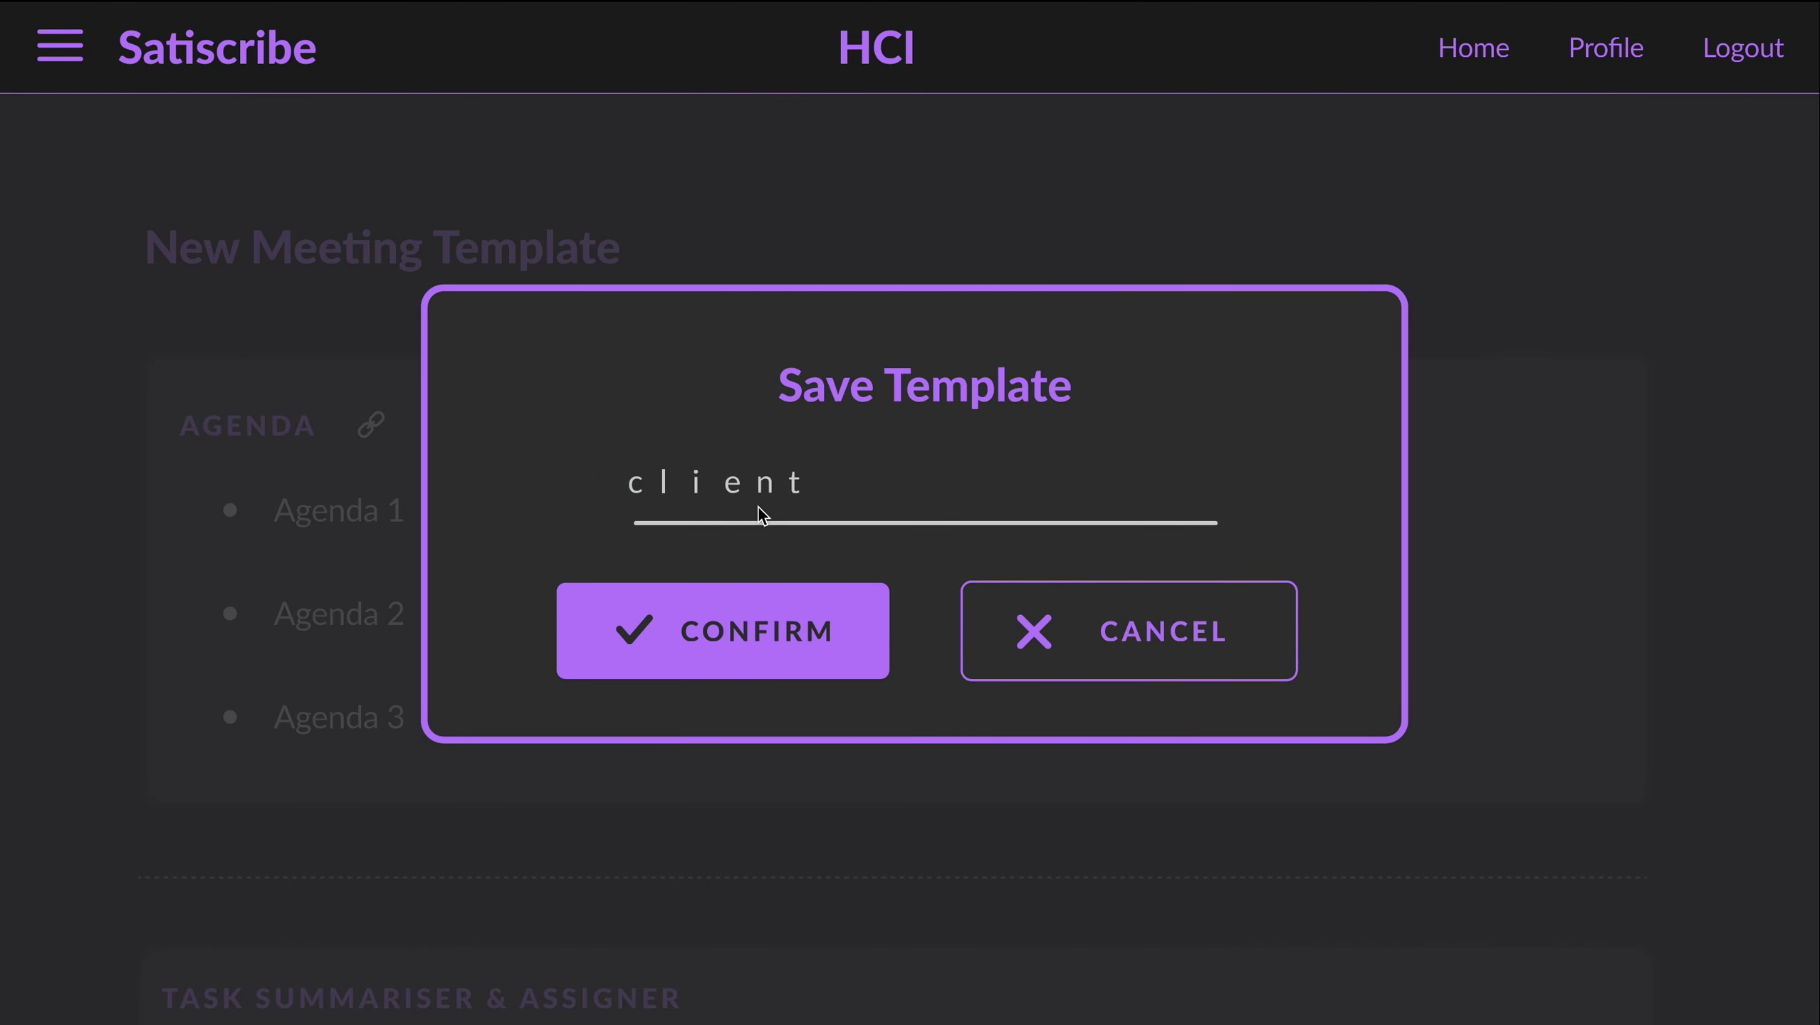
pyautogui.click(707, 639)
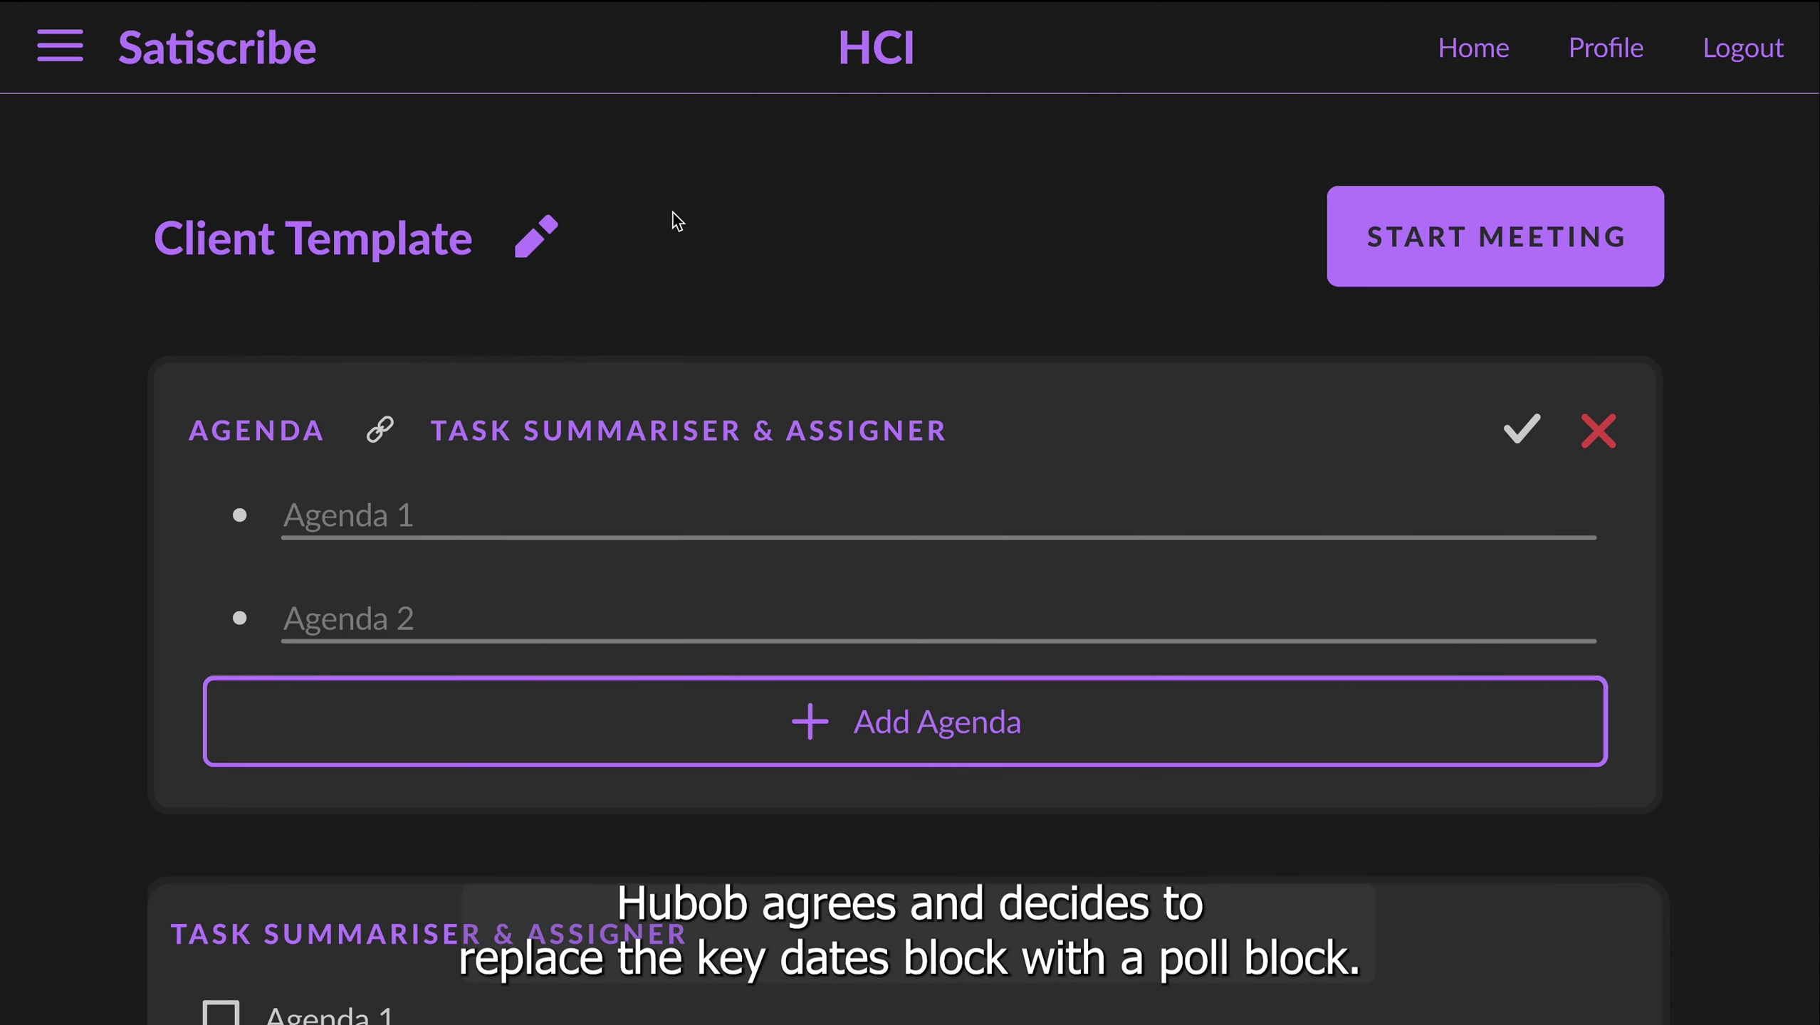
# Step: Edit the Client Template, deleting Key Dates and putting a Poll block in its place
pyautogui.click(536, 239)
pyautogui.scroll(-12, 589, 476)
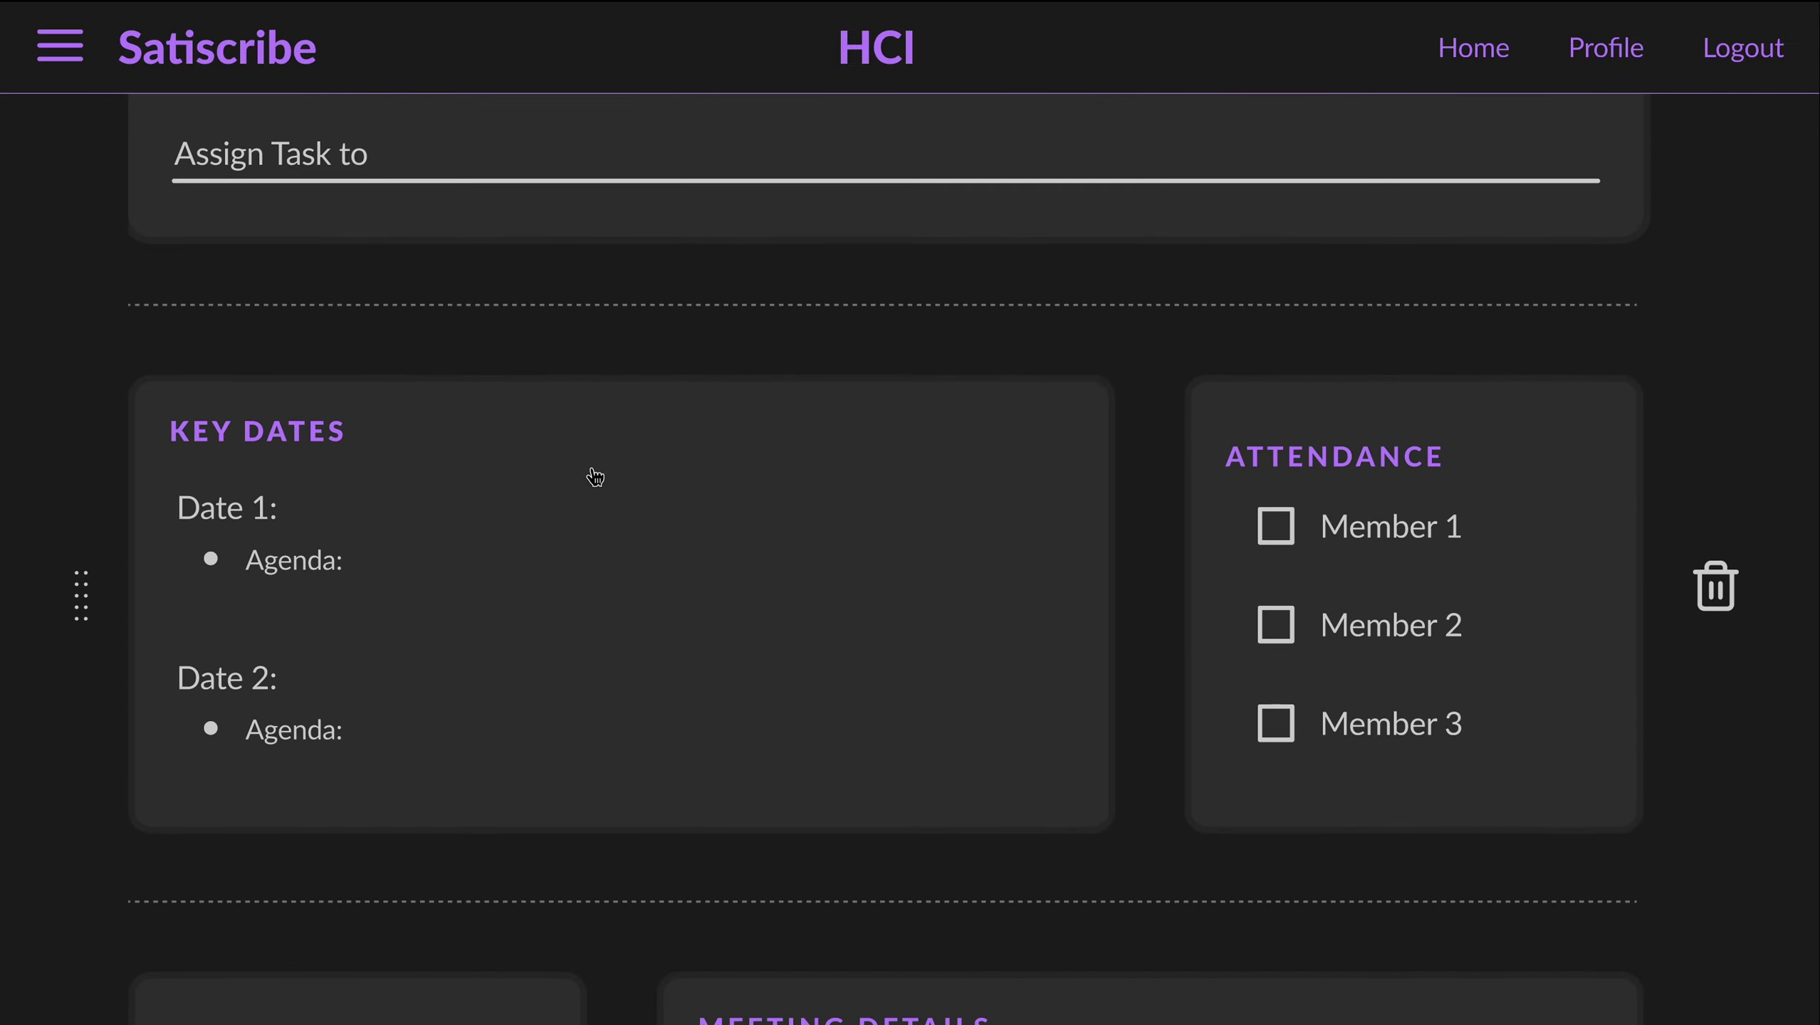
pyautogui.click(1110, 384)
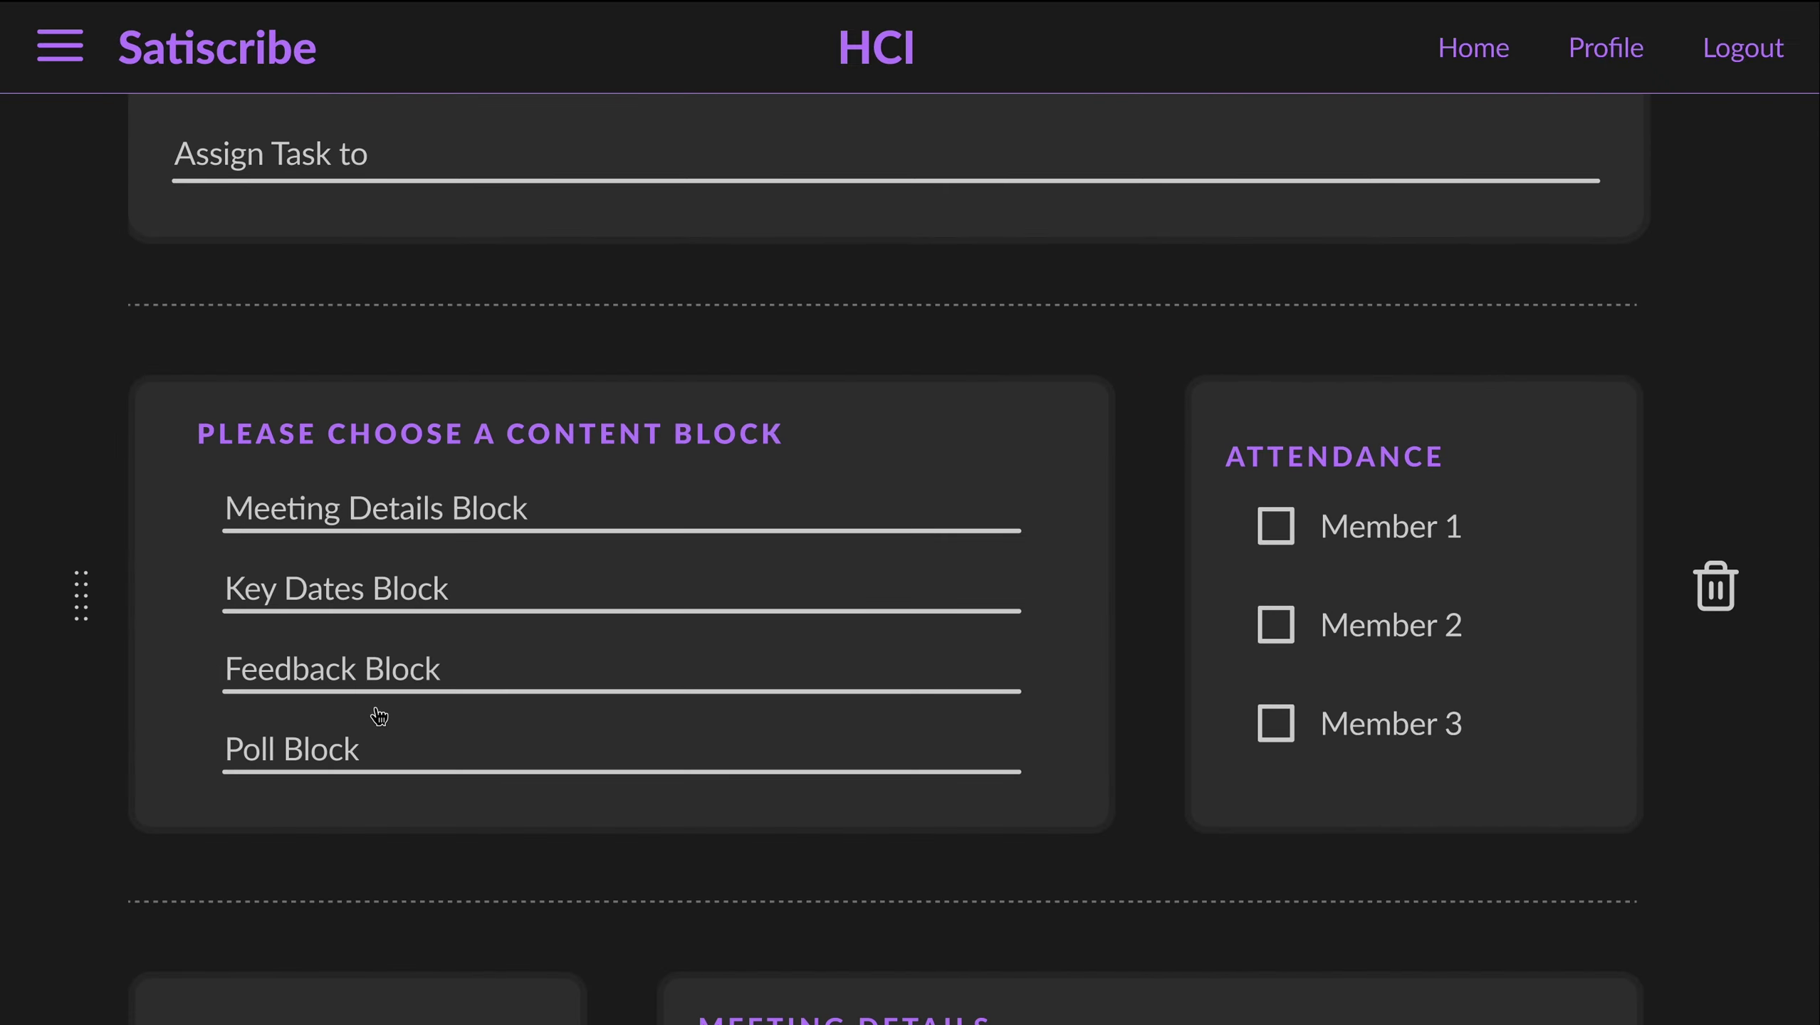
pyautogui.click(322, 747)
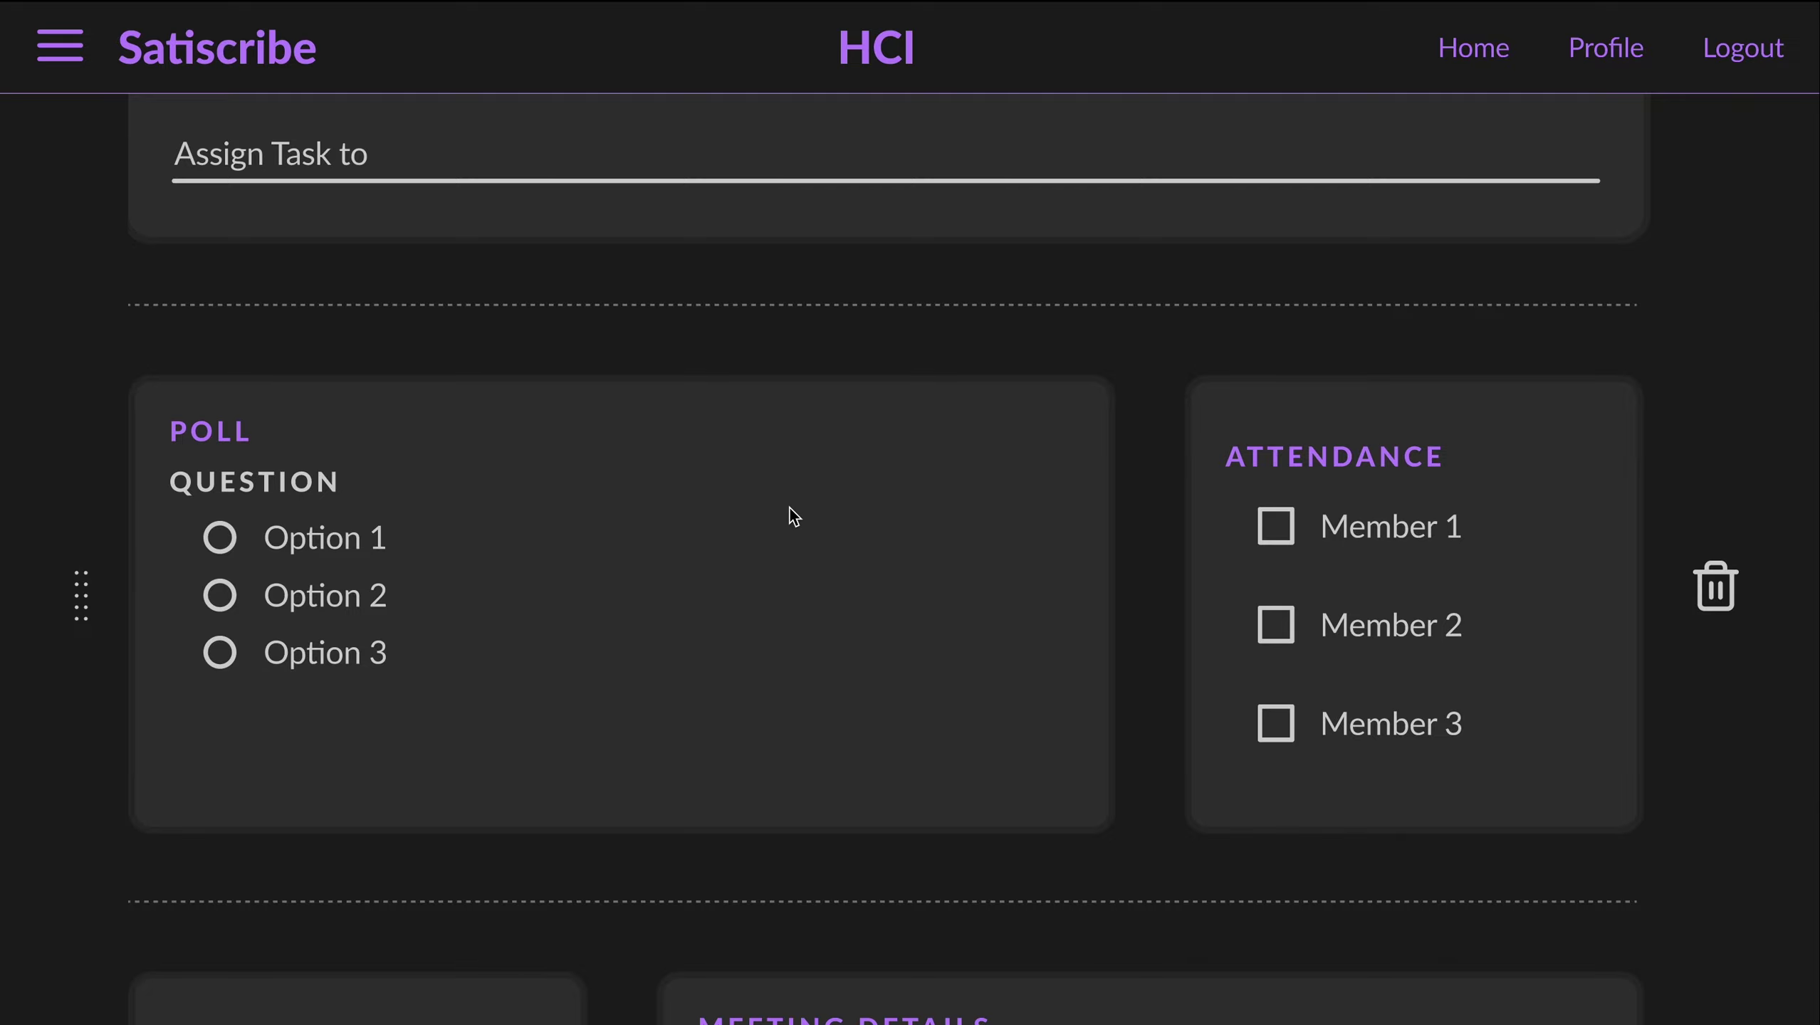
pyautogui.scroll(5, 1711, 395)
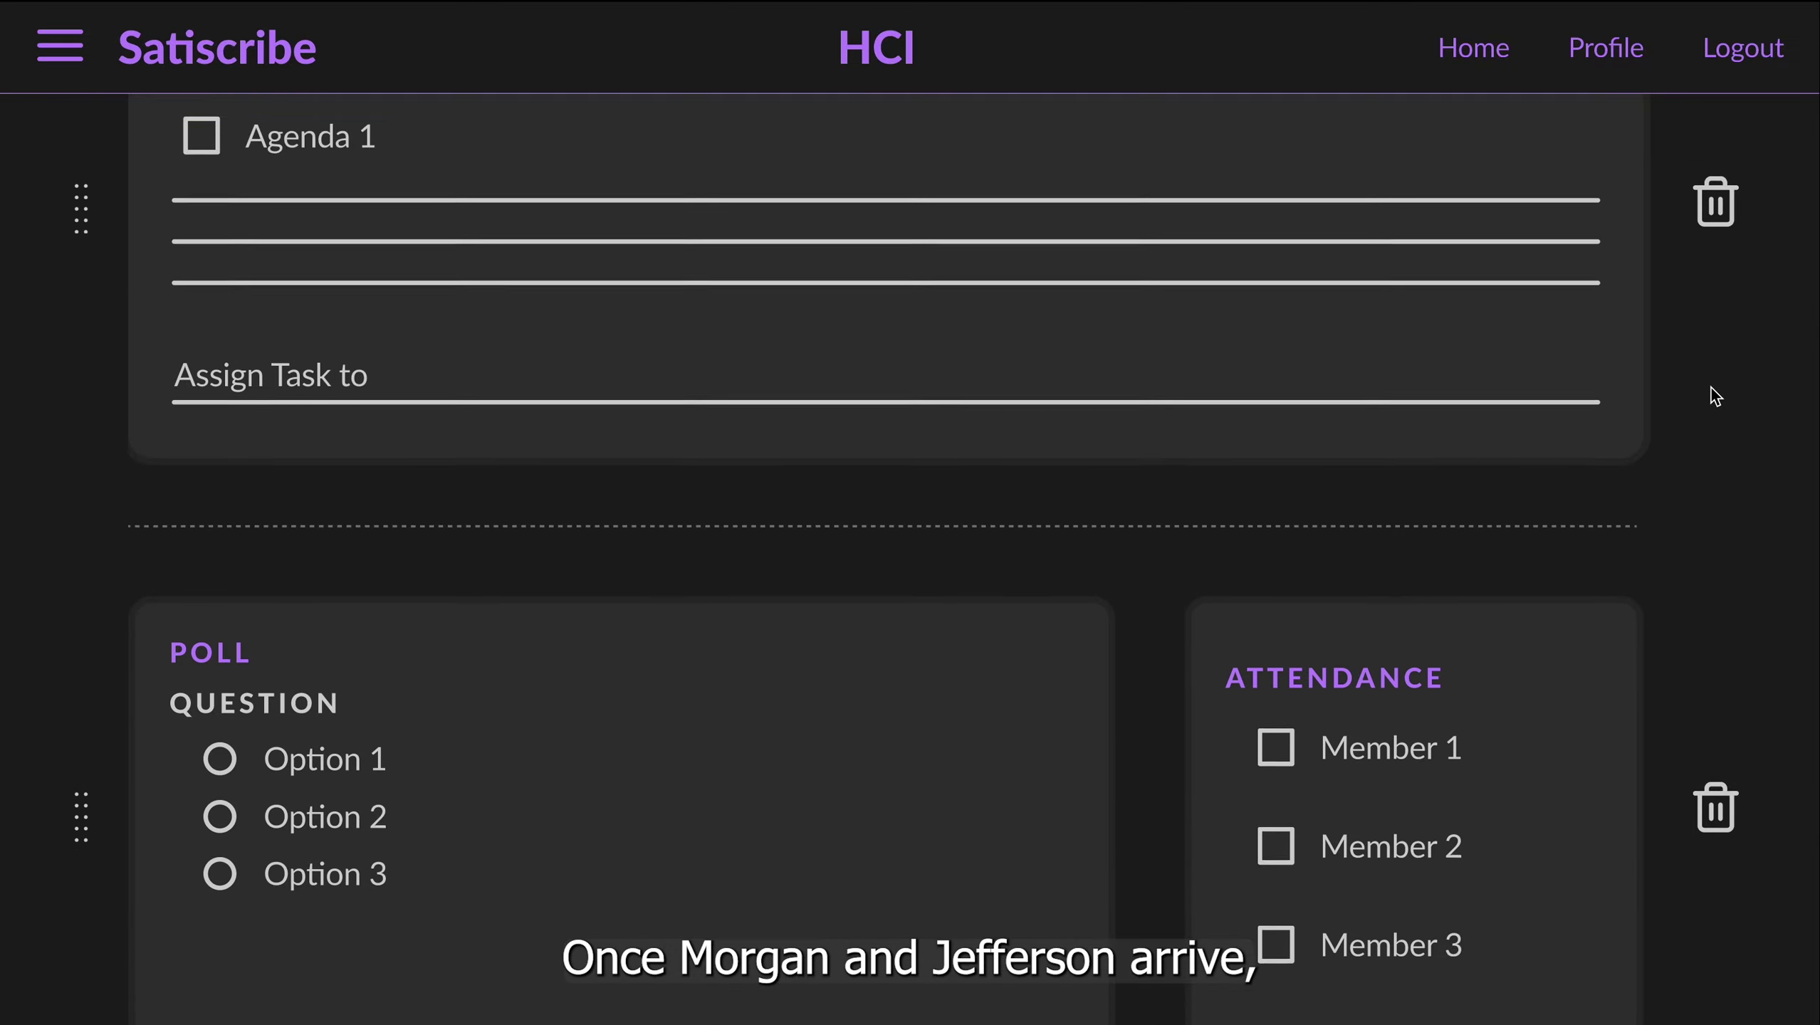
pyautogui.scroll(-5, 1713, 389)
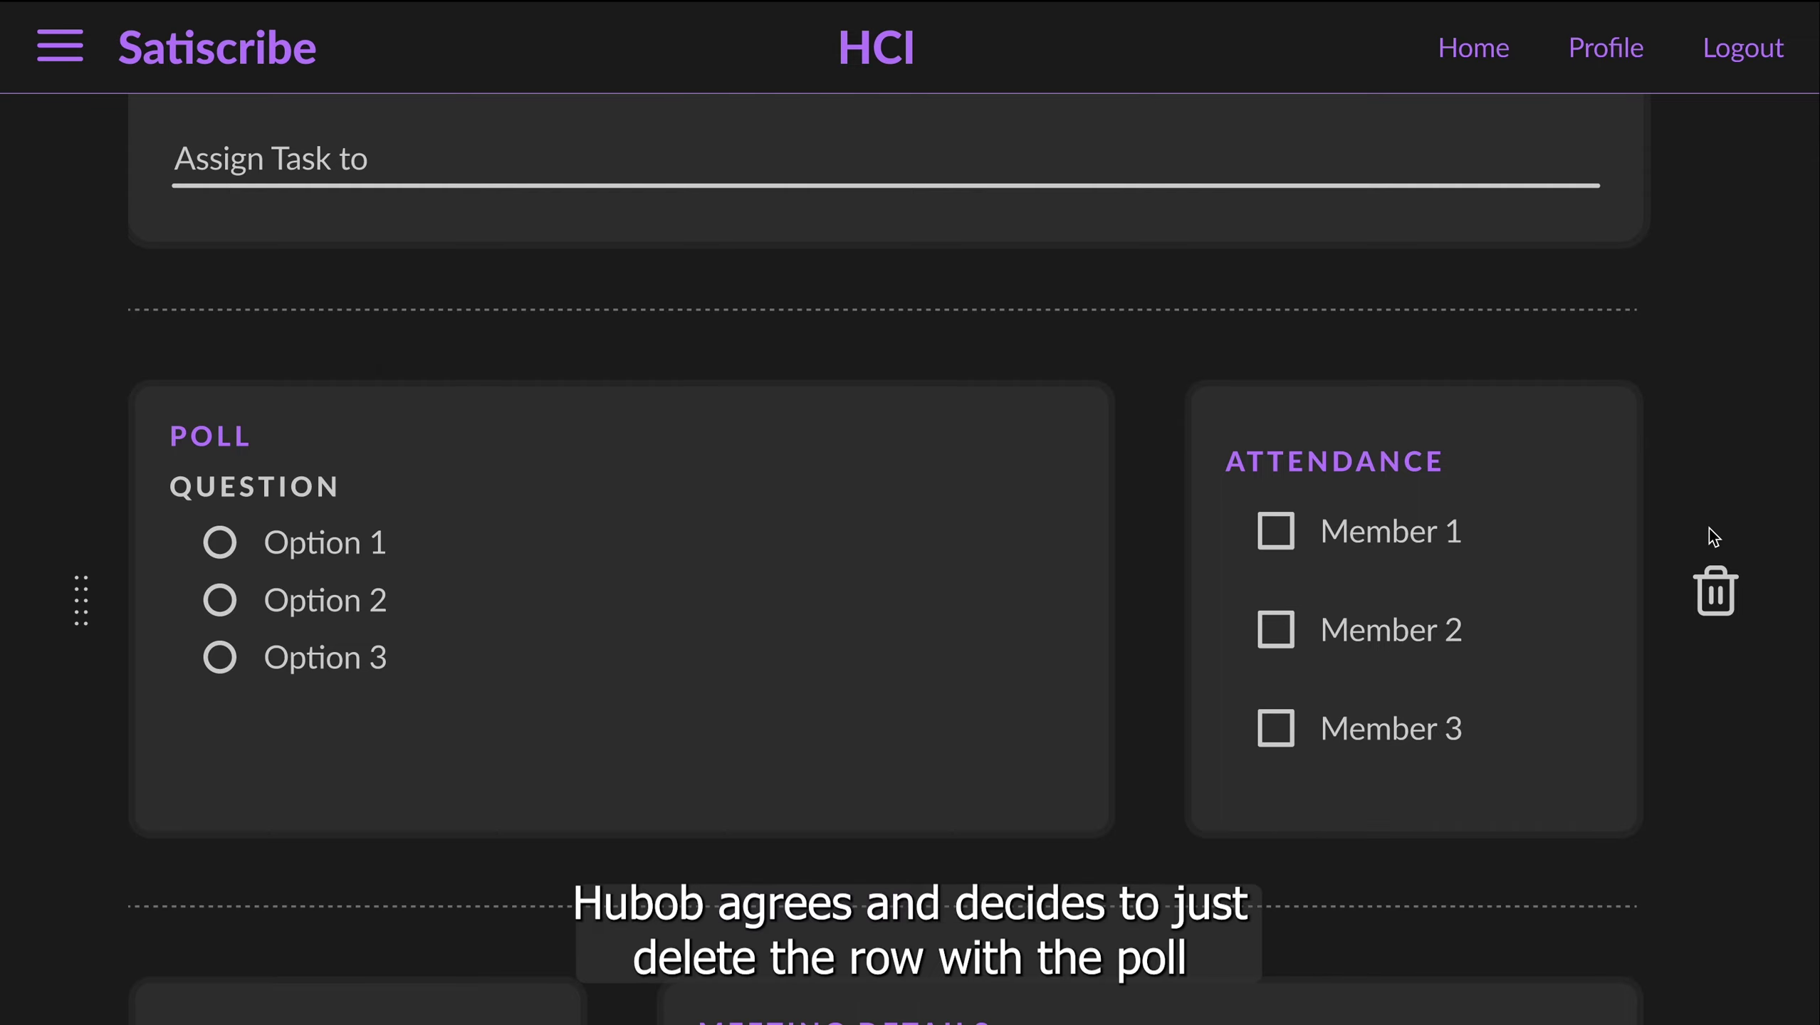
# Step: Delete the Poll and Attendance row and resave the Client Template
pyautogui.click(1716, 590)
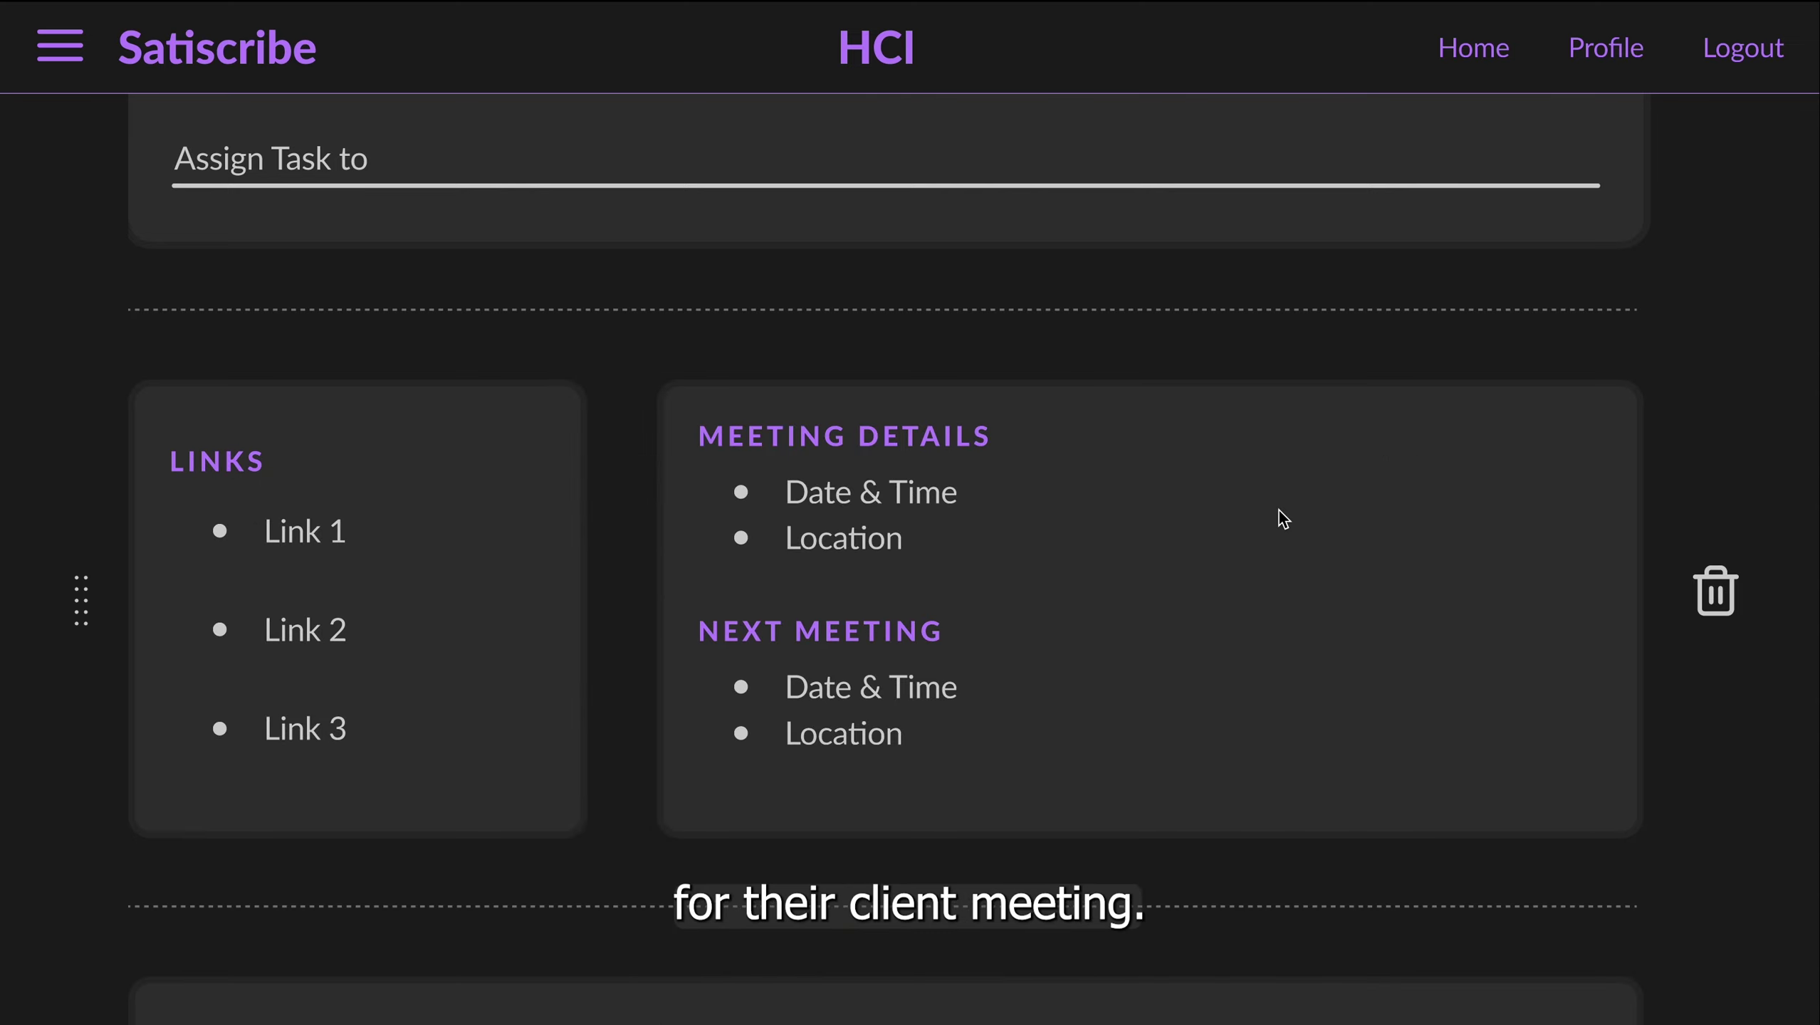
pyautogui.scroll(-15, 1278, 513)
pyautogui.click(646, 857)
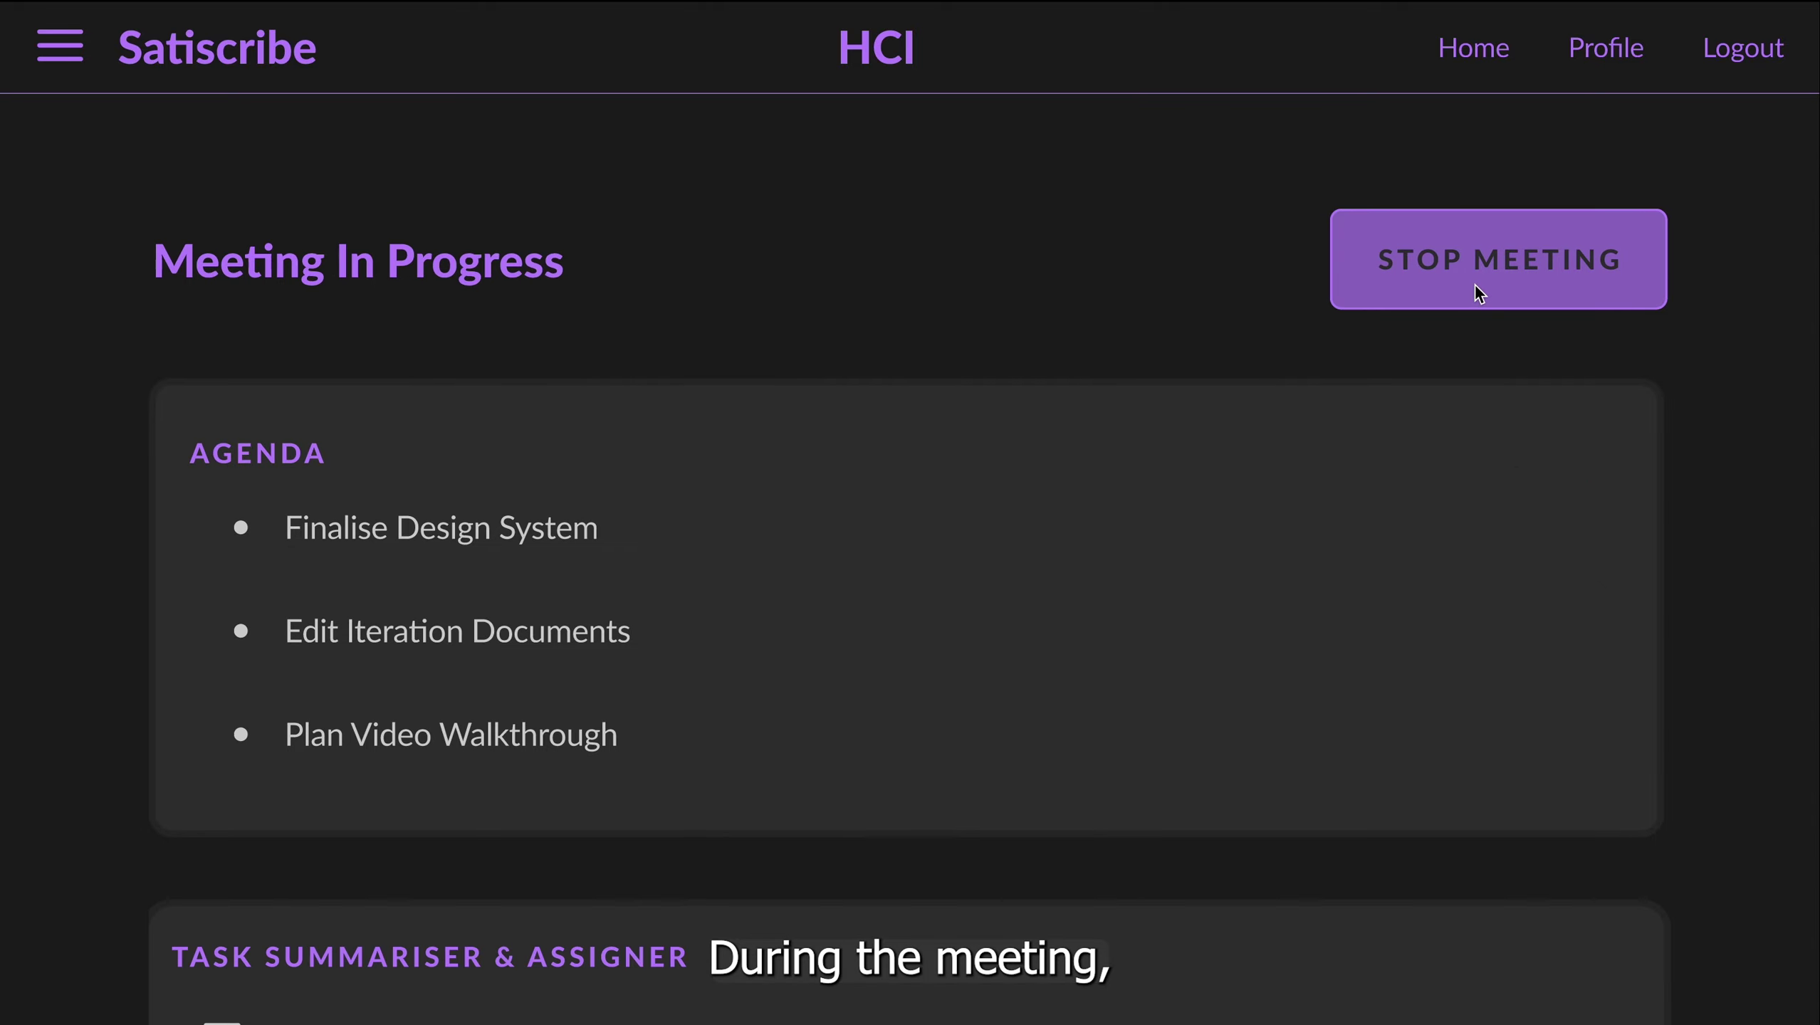
# Step: Add the comment 'online teams' next to the Next Meeting details
pyautogui.scroll(-10, 892, 627)
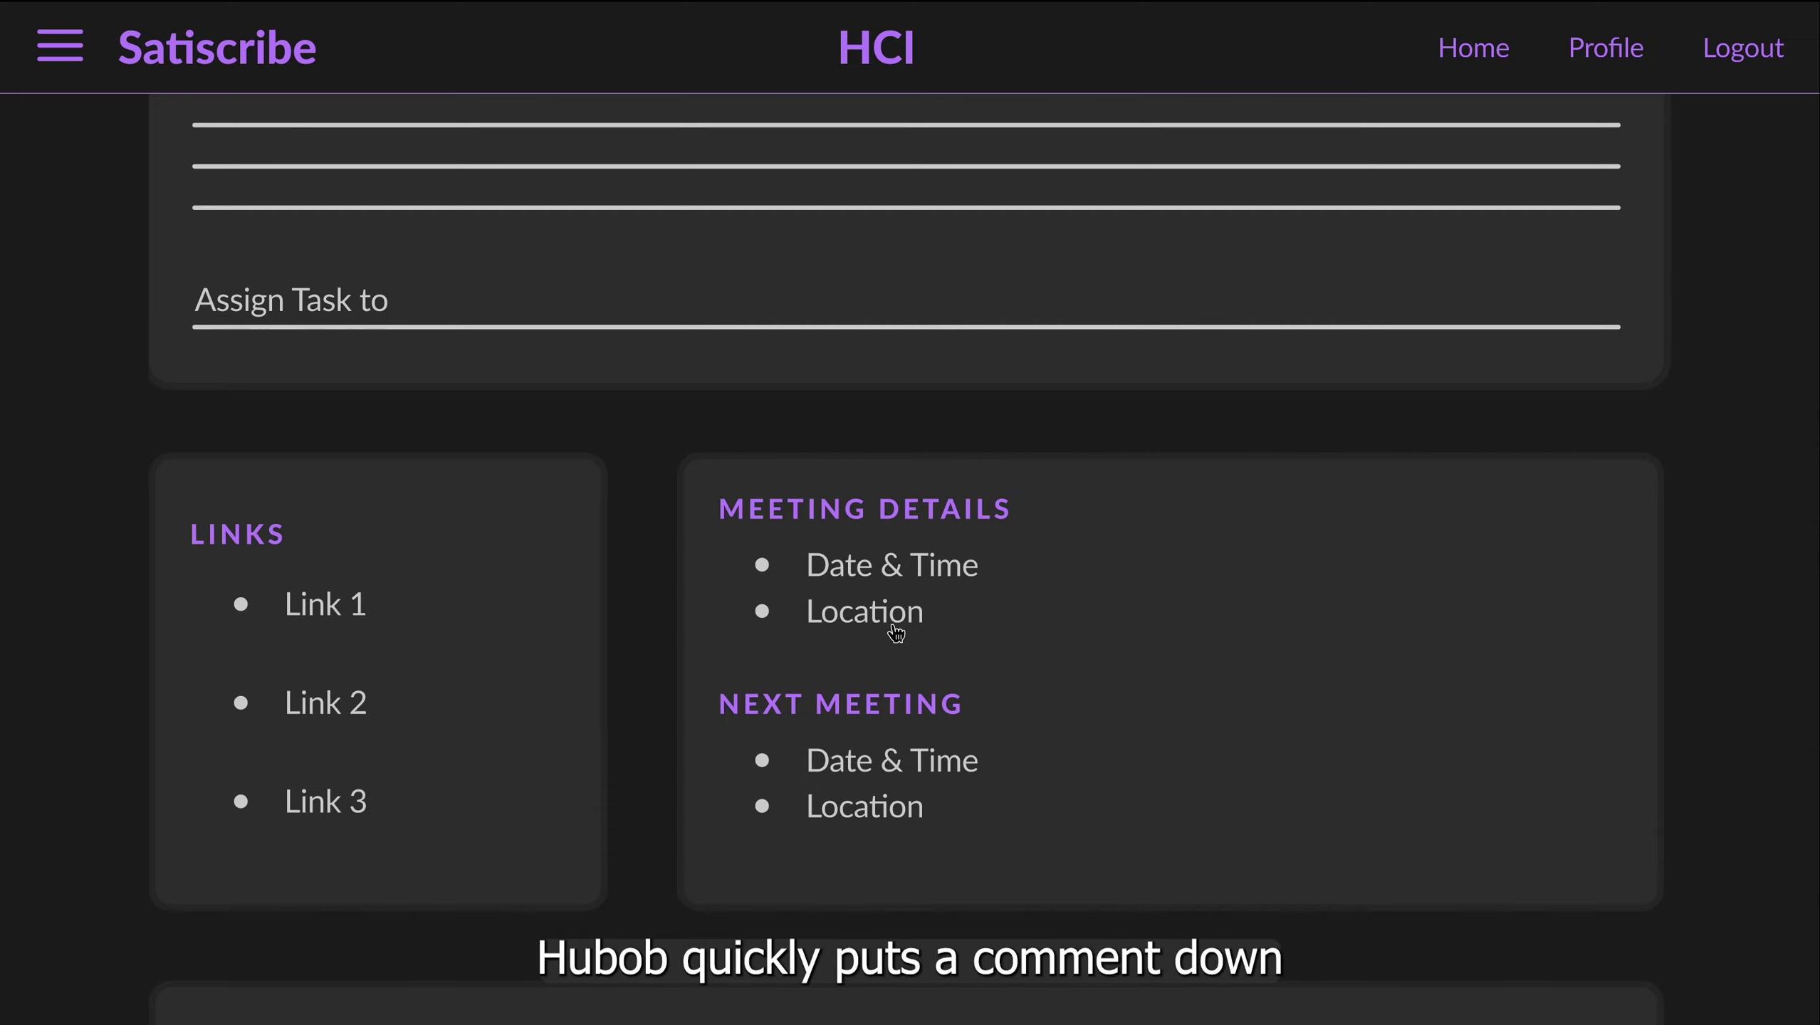
pyautogui.click(947, 842)
pyautogui.write('online teams')
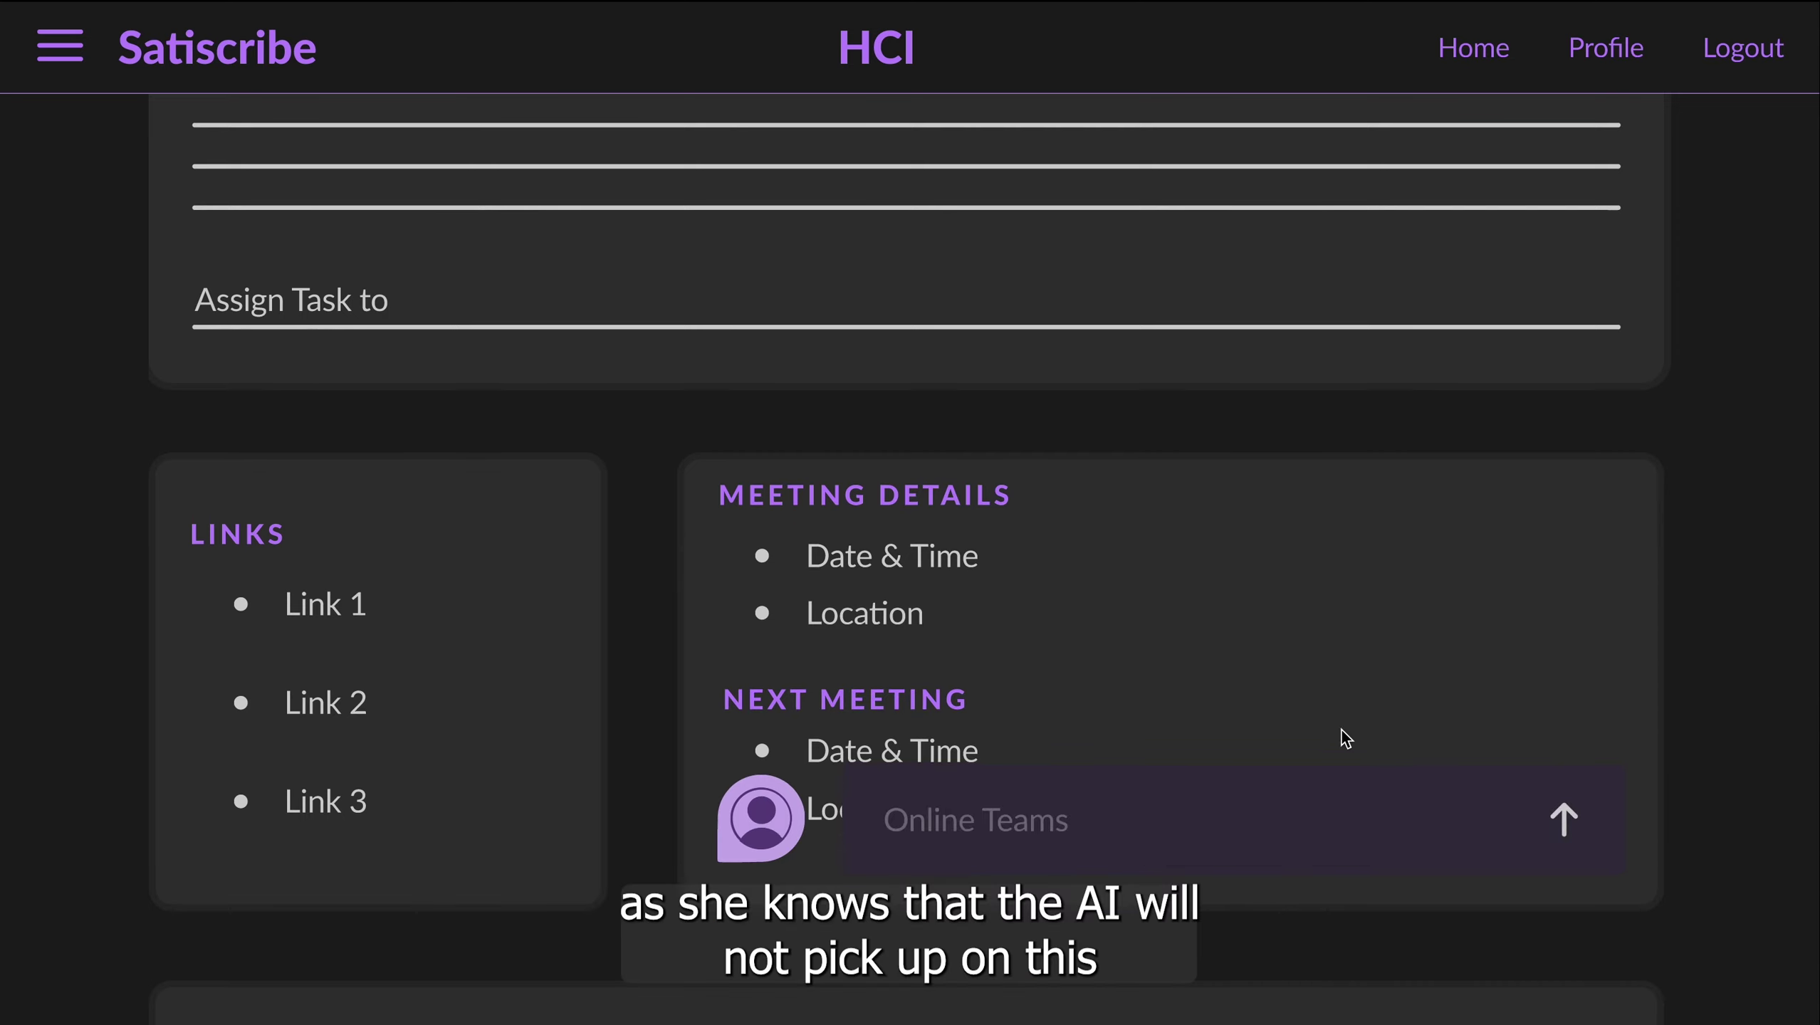
pyautogui.scroll(-1, 1281, 672)
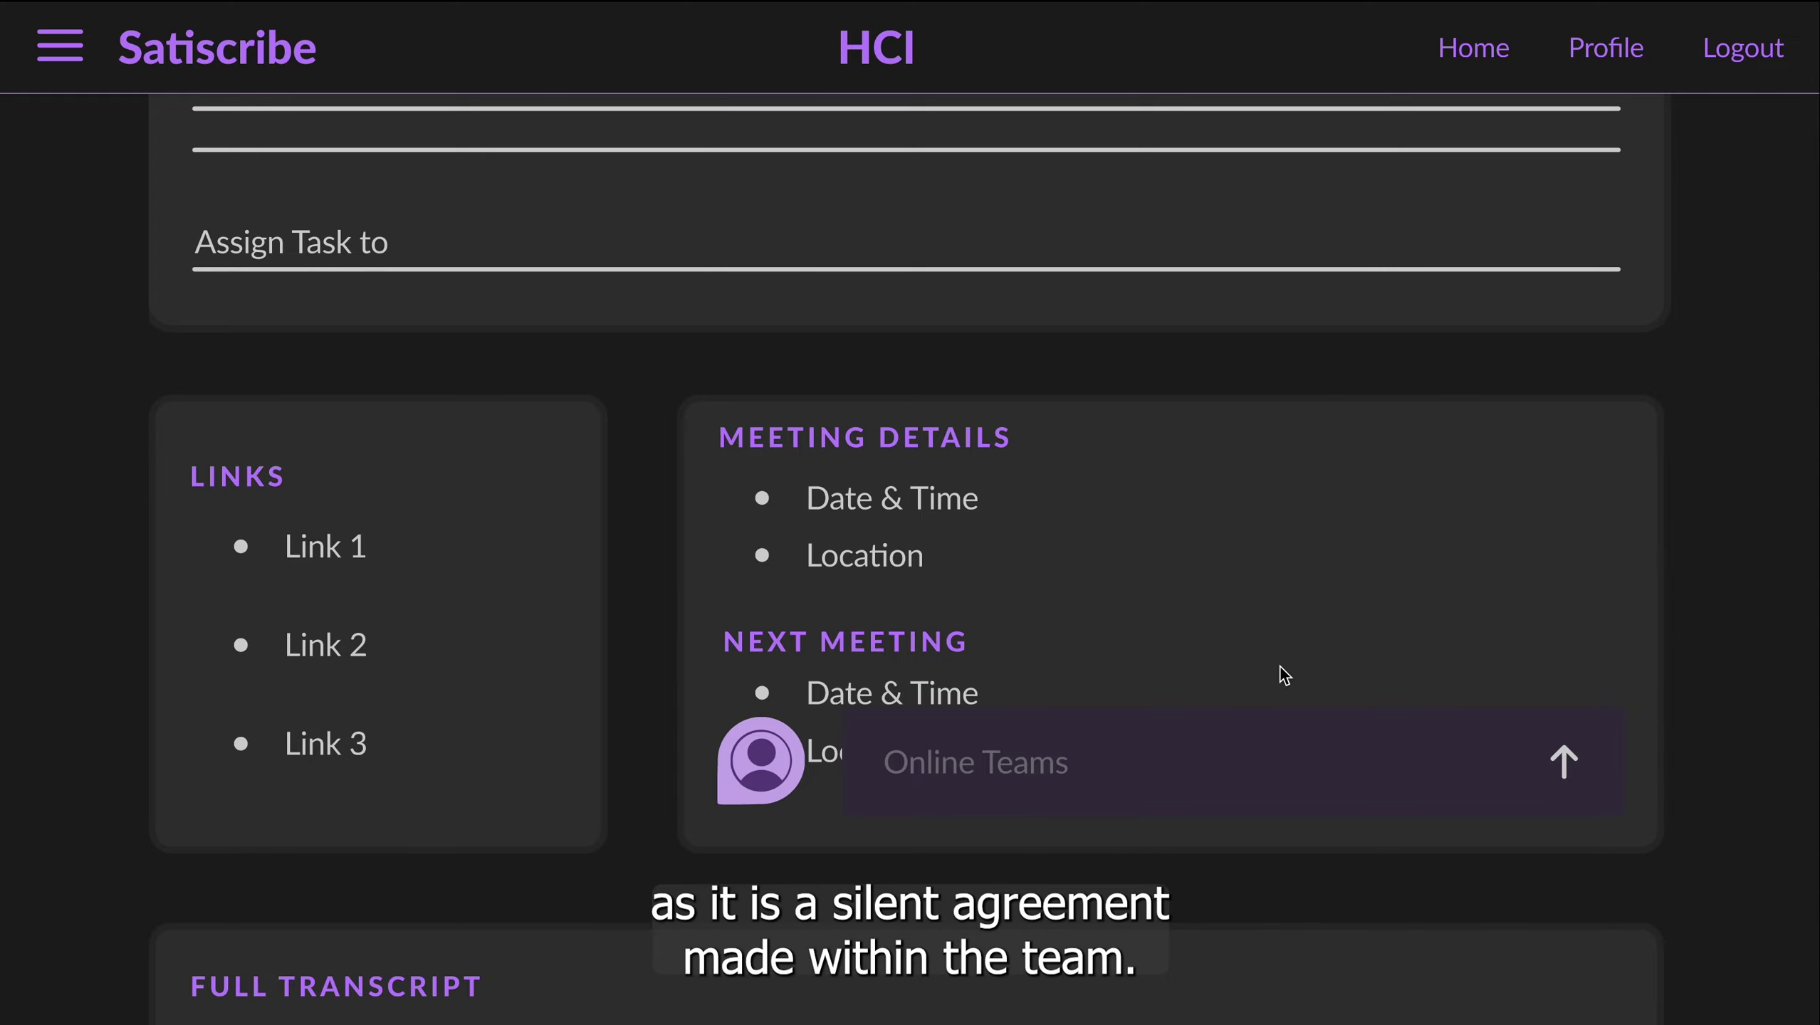
pyautogui.scroll(10, 1282, 670)
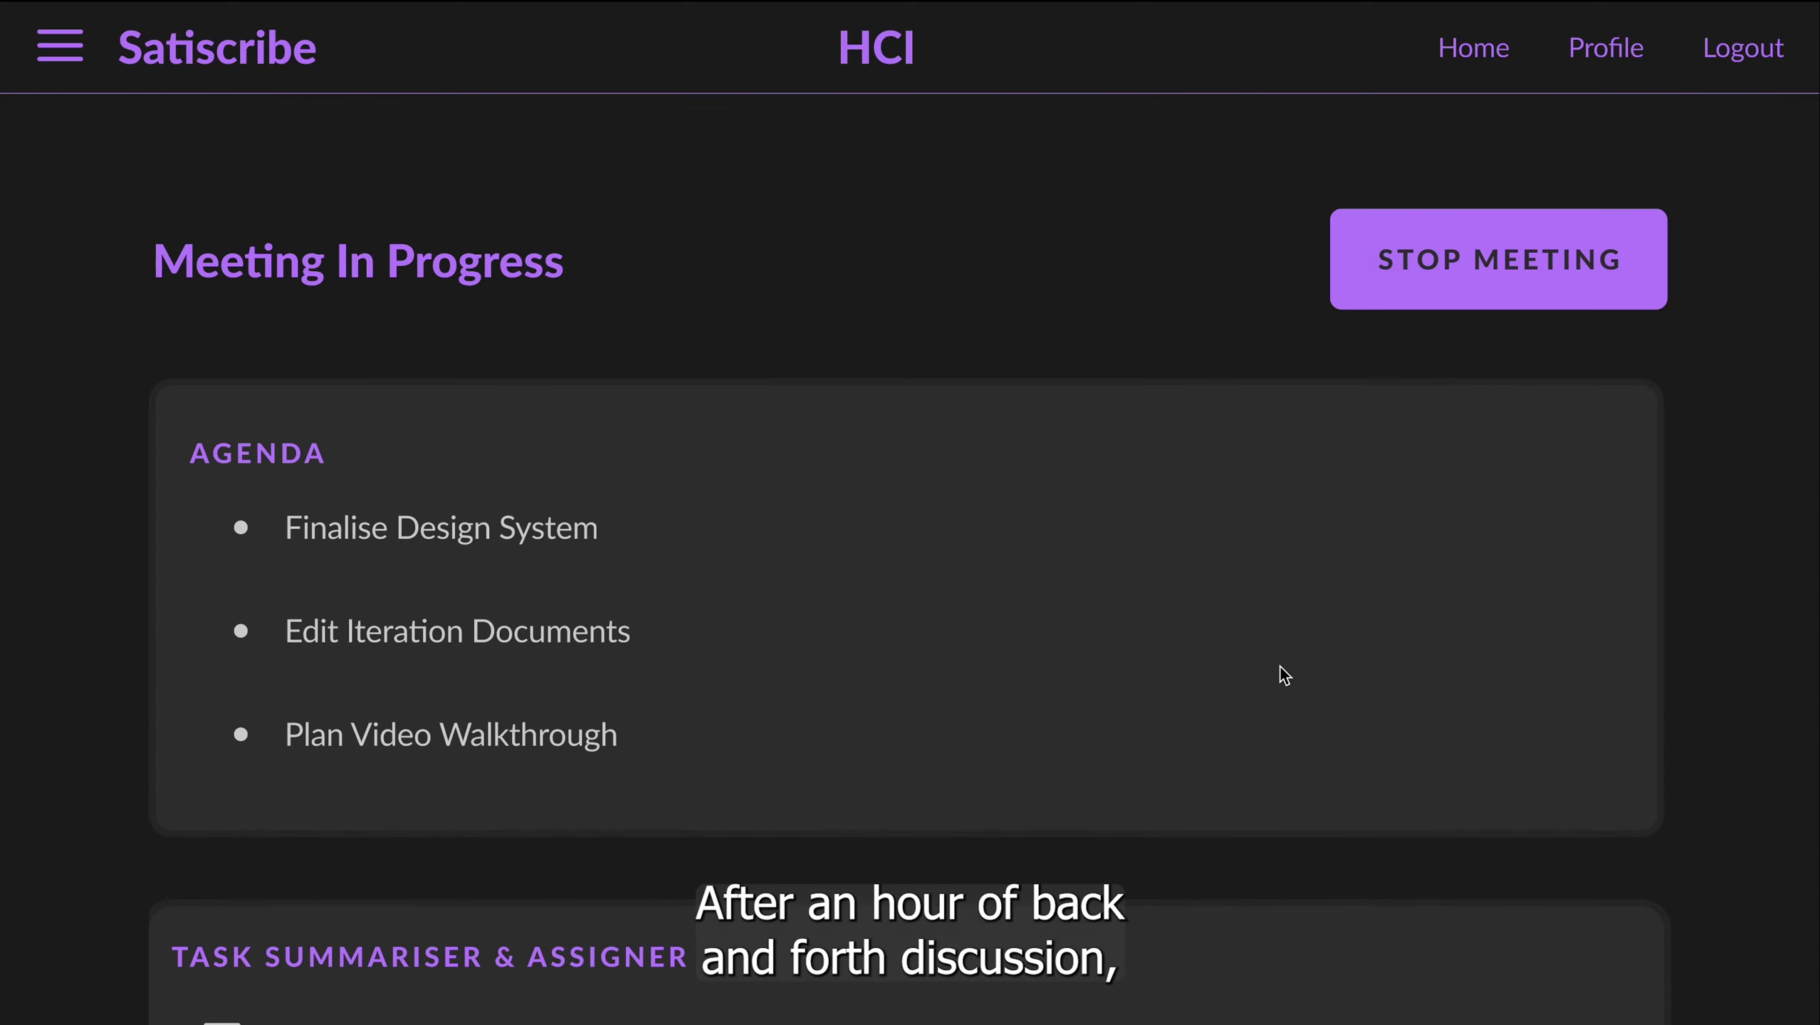
# Step: Stop the meeting and review the generated 10 July 2023 Meeting Minutes
pyautogui.click(1462, 260)
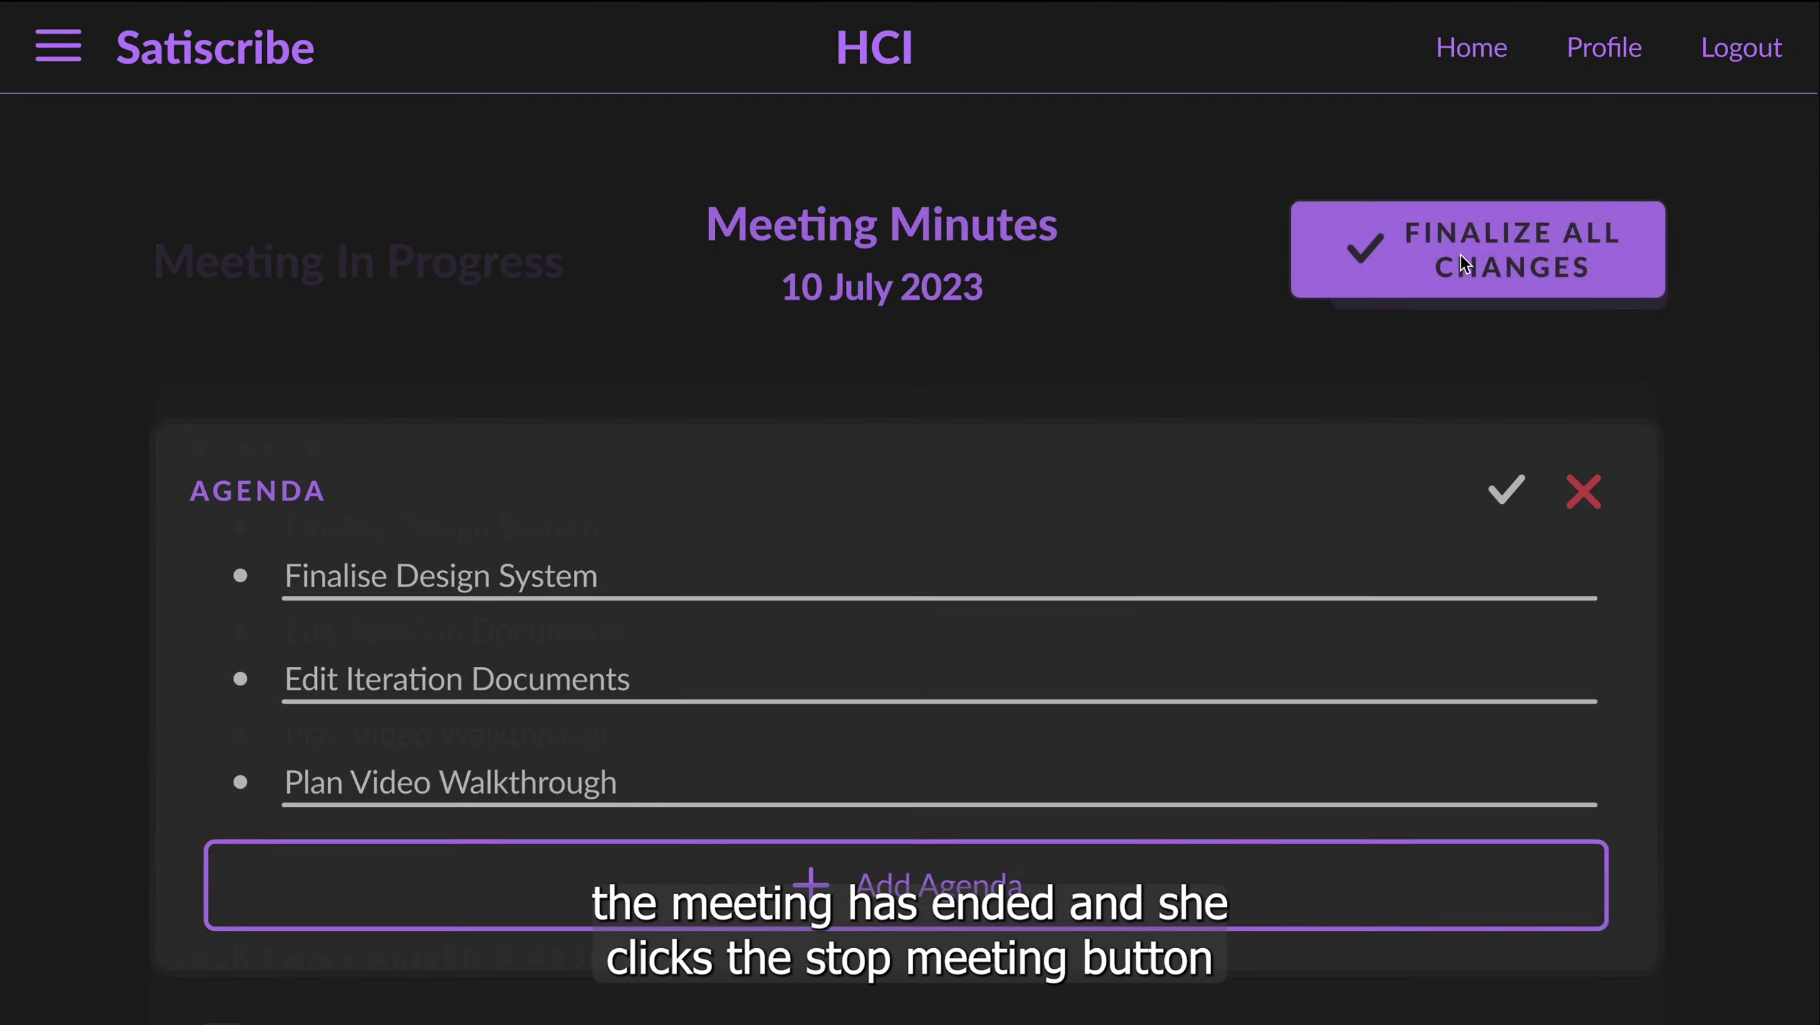
pyautogui.scroll(-2, 963, 532)
pyautogui.scroll(-20, 962, 529)
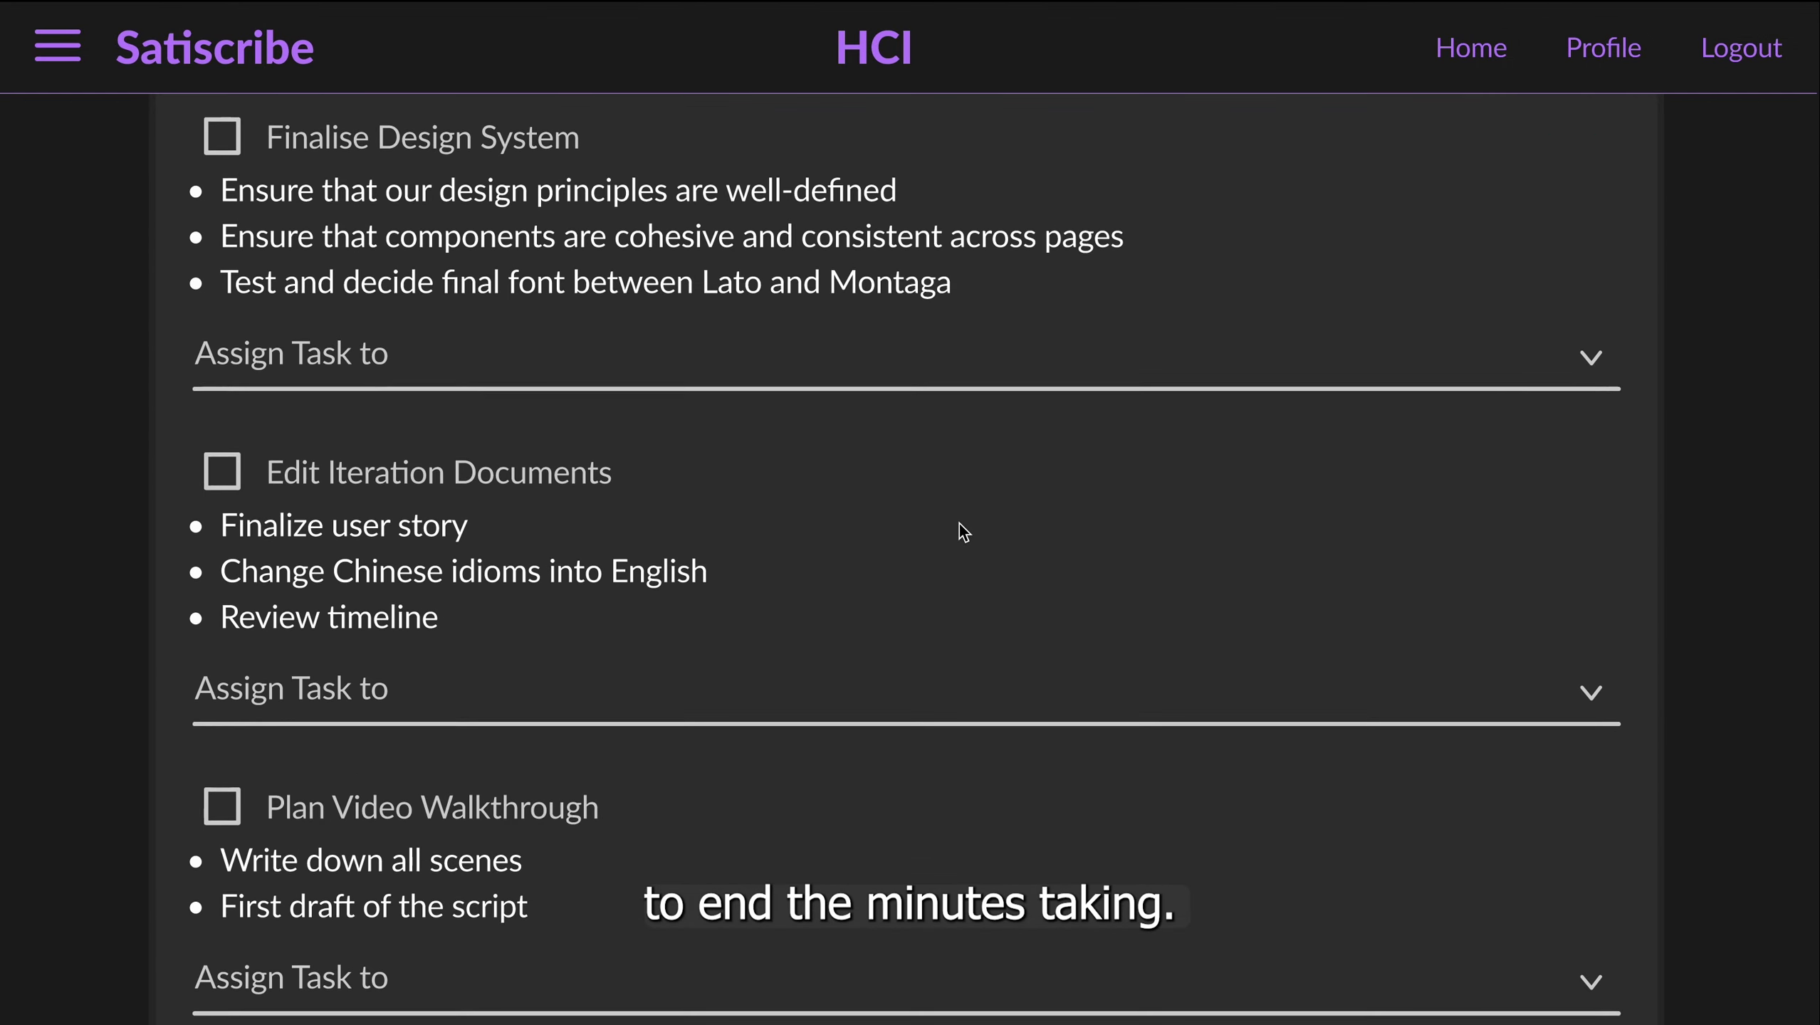